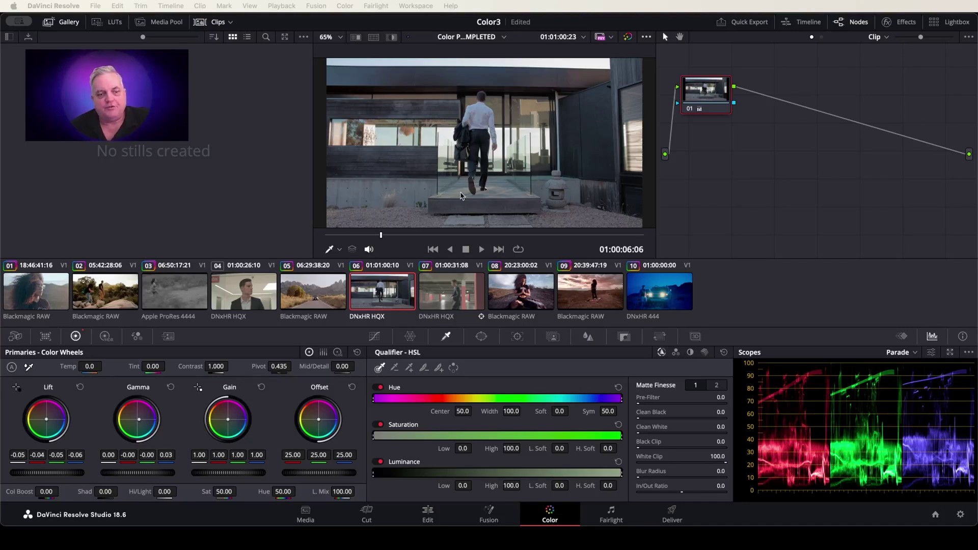
Step: Add a serial node after node 01, apply the Dehancer Pro effect to it, and zoom the viewer out to 56%
key("alt+s")
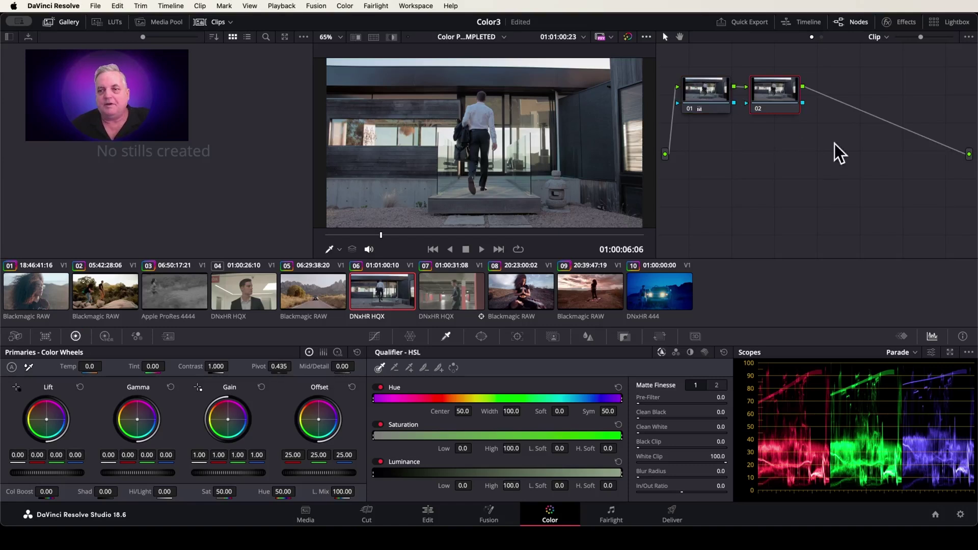
left_click(892, 25)
left_click_drag(969, 91, 976, 304)
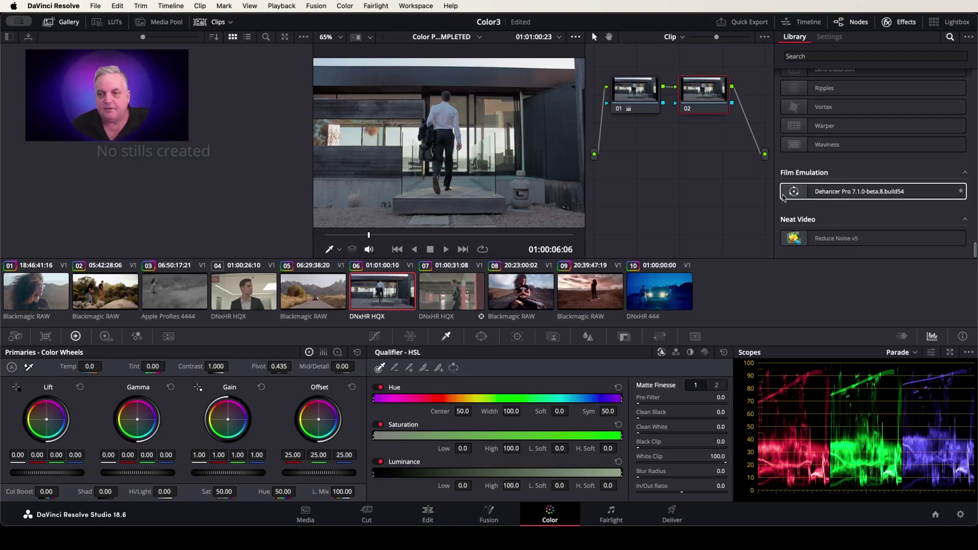
left_click_drag(796, 193, 713, 85)
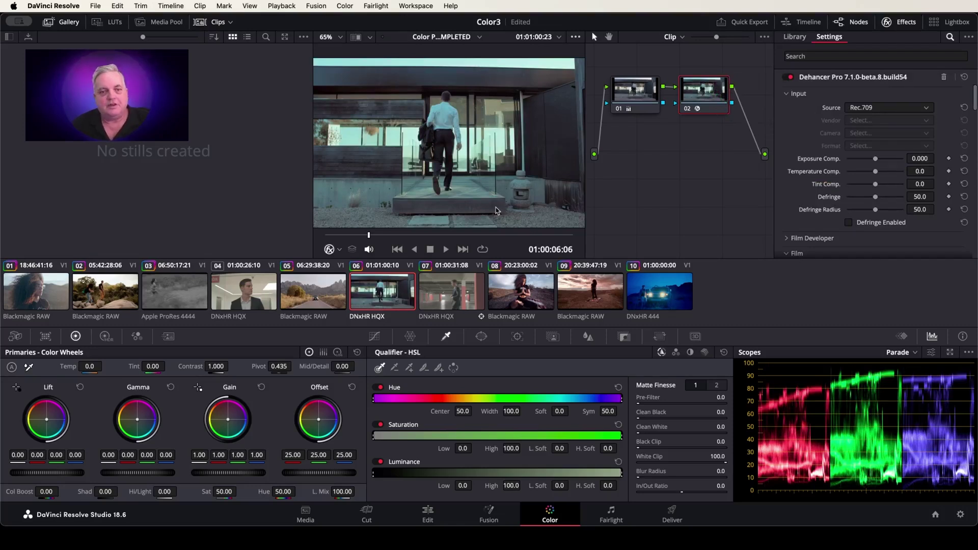
scroll(497, 211, "down", 3)
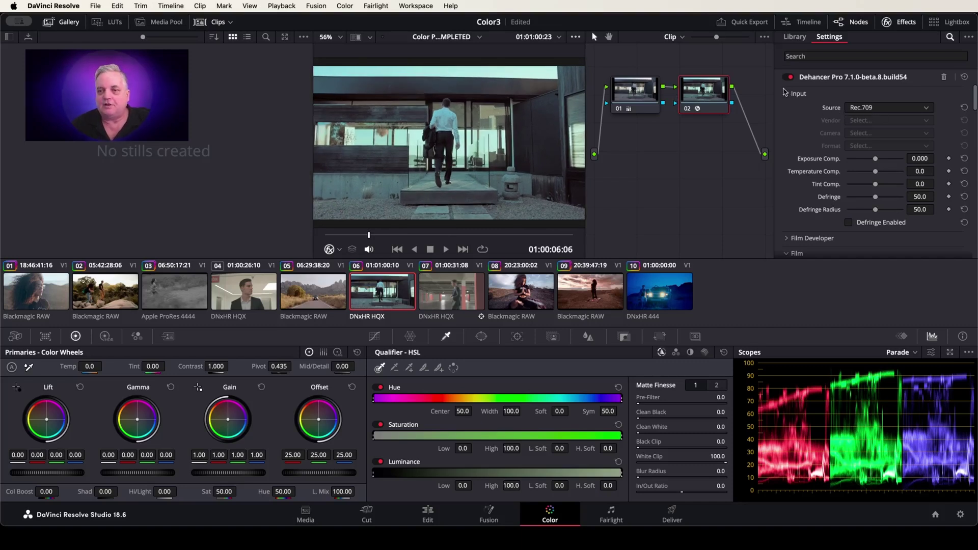
Step: Review Dehancer's input source options, try Apple Gamma 2.0, and return the source to Rec.709
left_click(872, 108)
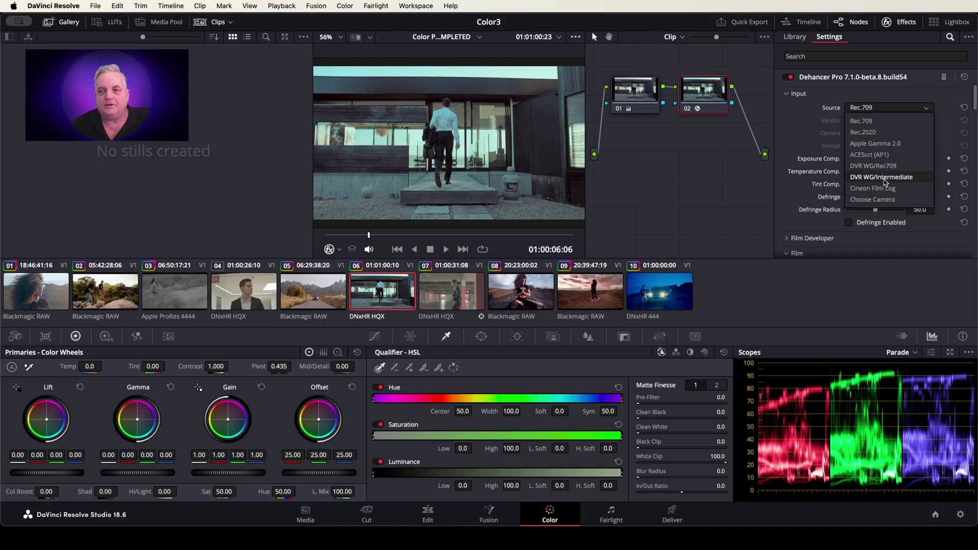
left_click(809, 128)
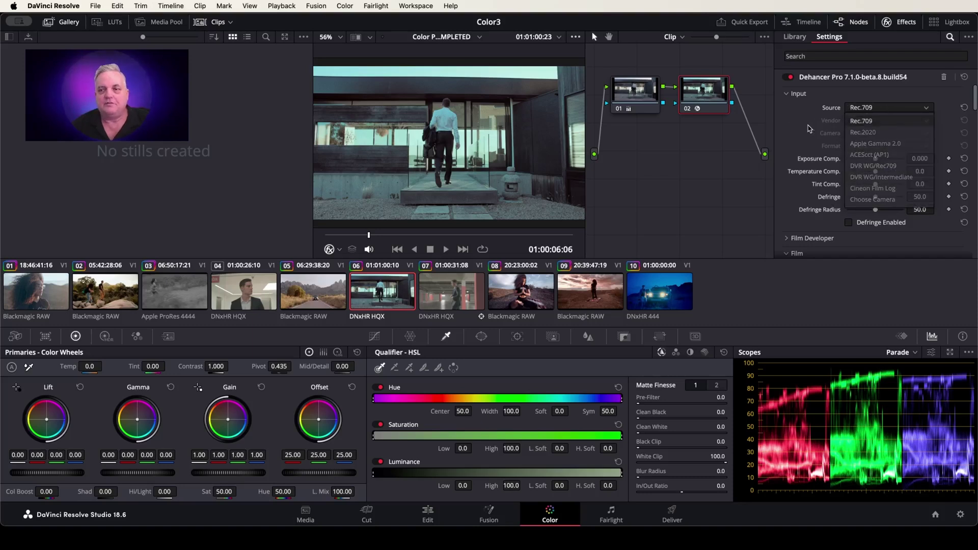
left_click(865, 108)
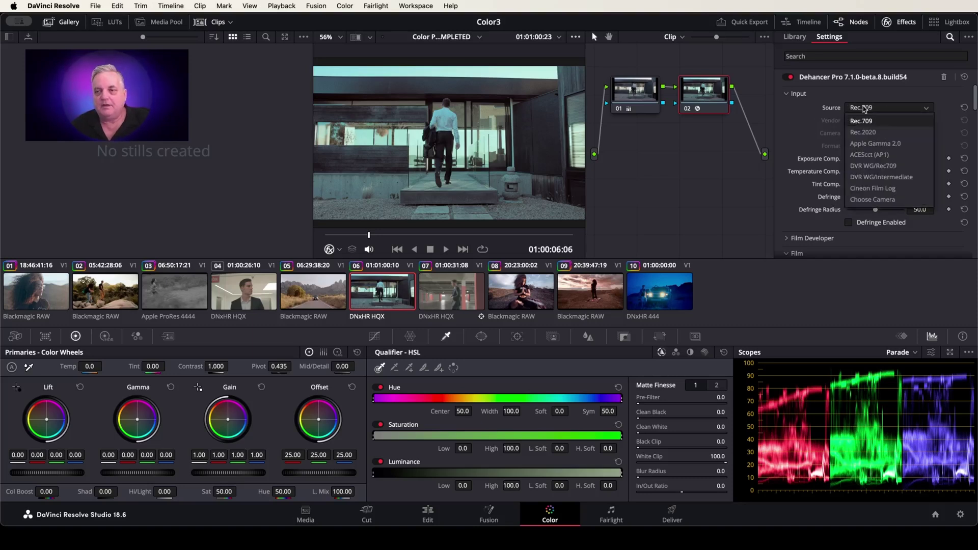
left_click(886, 145)
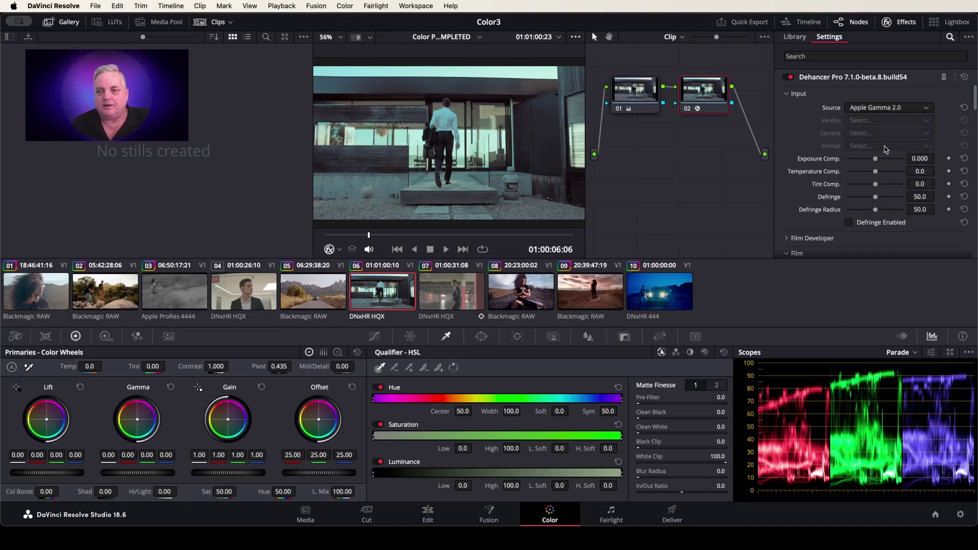
left_click(879, 108)
left_click(880, 109)
left_click(871, 109)
left_click(868, 121)
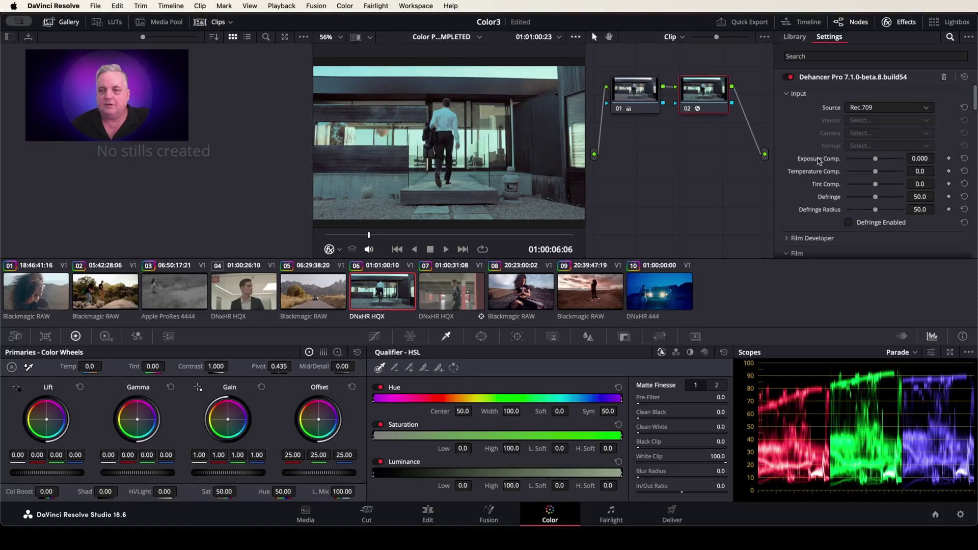
Step: Try shifting Exposure Comp. to about -0.027 and Temperature Comp. to about 28.4, and reset both to default
left_click_drag(878, 161, 883, 175)
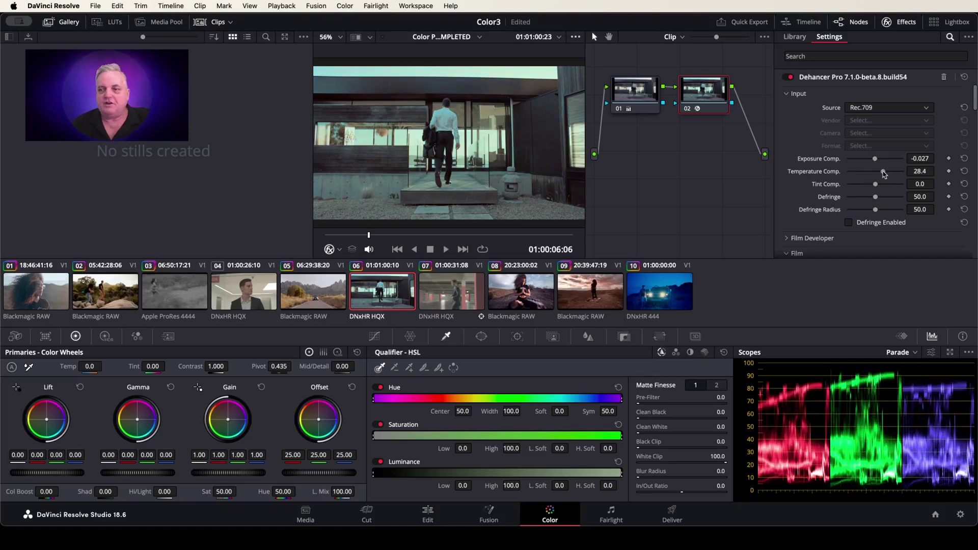
left_click(964, 159)
left_click(964, 171)
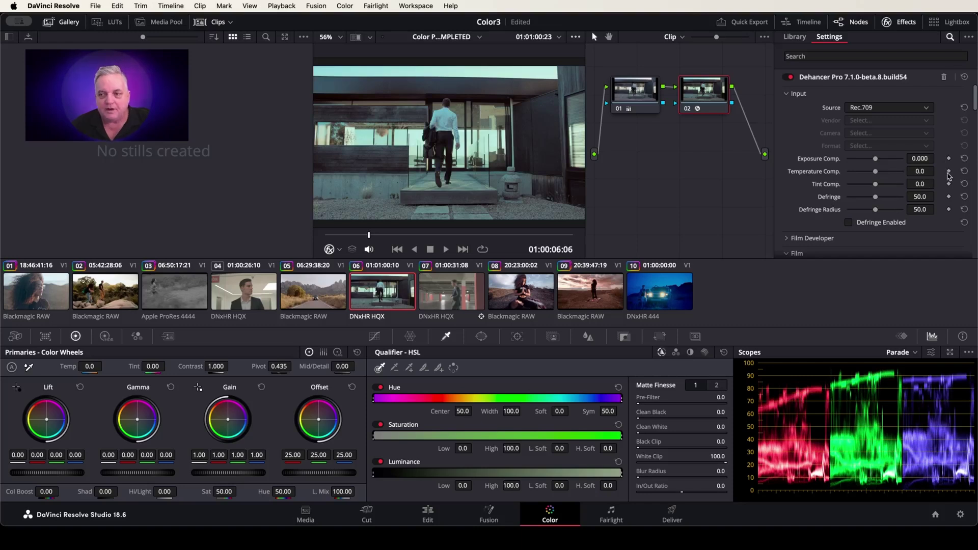
Step: Expand the Film Developer settings, lower Contrast Boost to about -8.3, and disable Film Developer
scroll(814, 243, "down", 5)
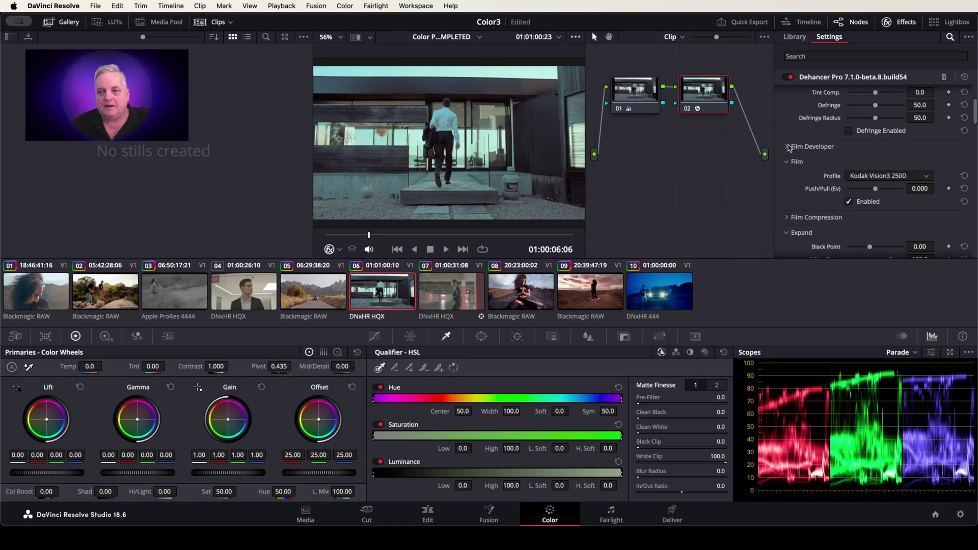
left_click(789, 147)
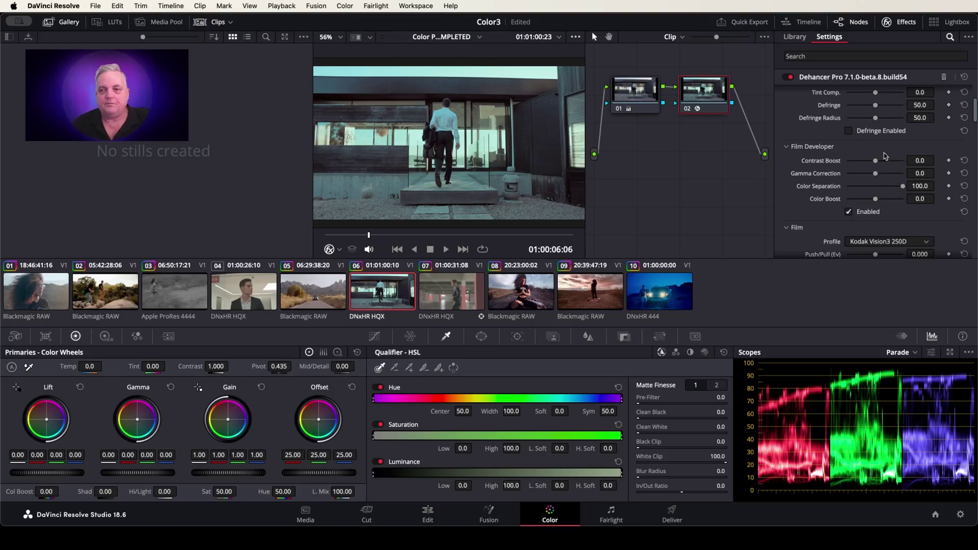
left_click_drag(876, 162, 873, 165)
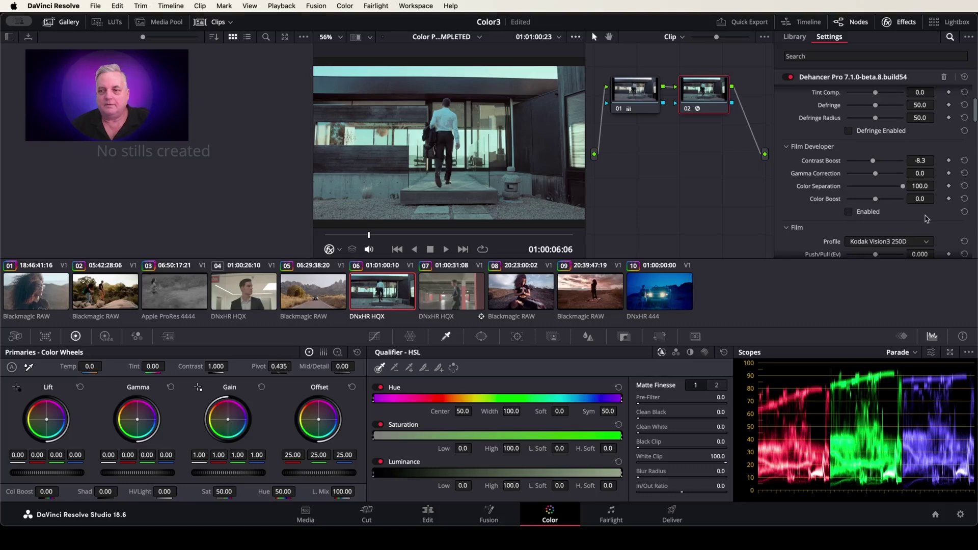
Step: Set the film profile to Kodak Portra 160NC
scroll(898, 227, "down", 3)
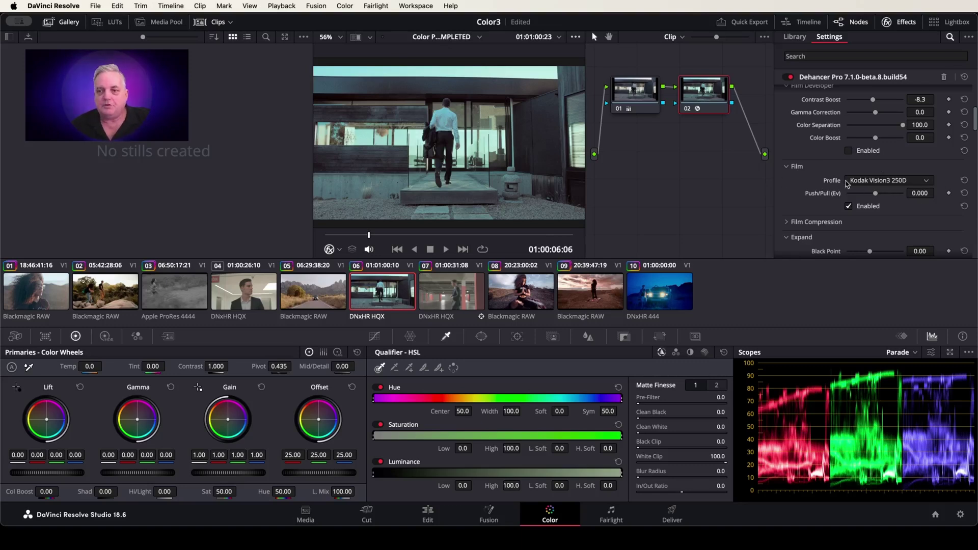
left_click(905, 184)
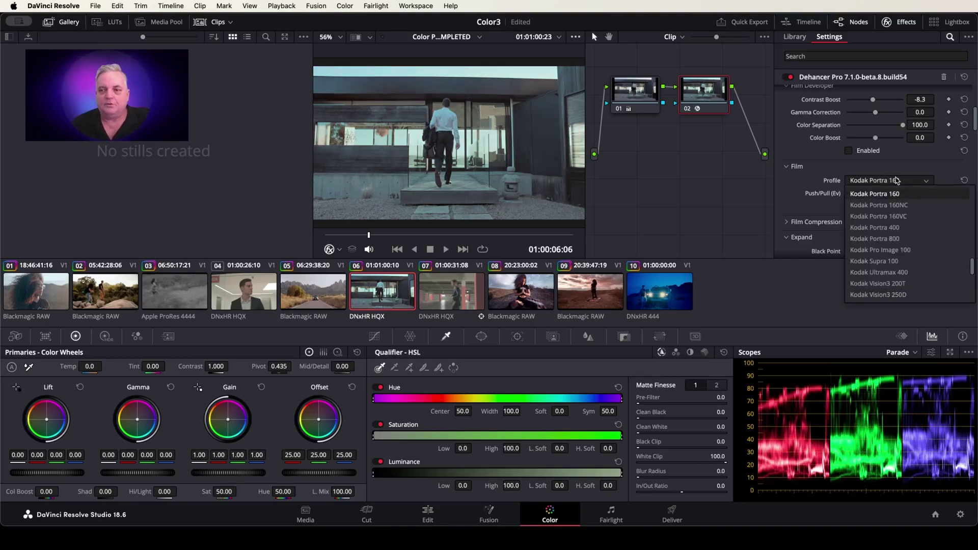
left_click(883, 206)
Step: Look through the full list of film profiles without changing the selection, and disable the Film stage
left_click(885, 182)
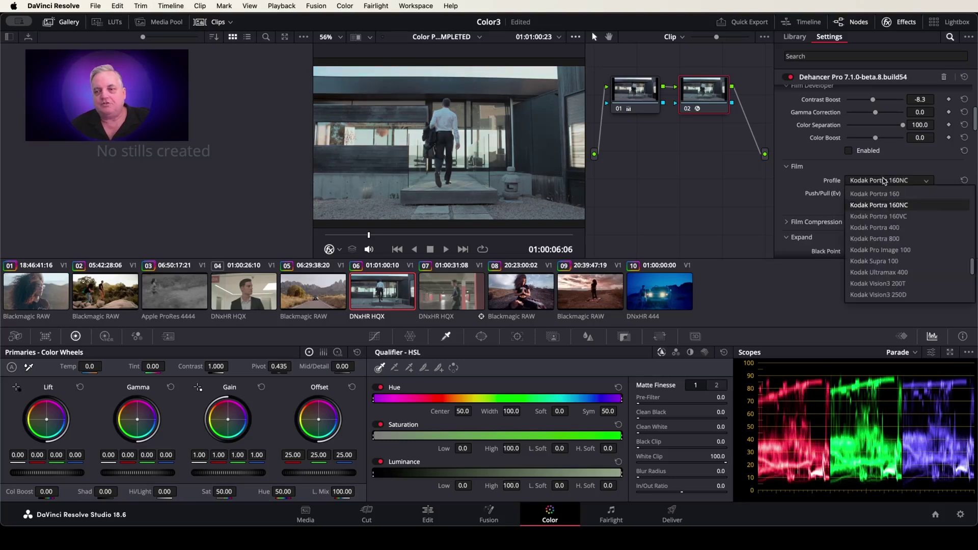
scroll(884, 269, "down", 5)
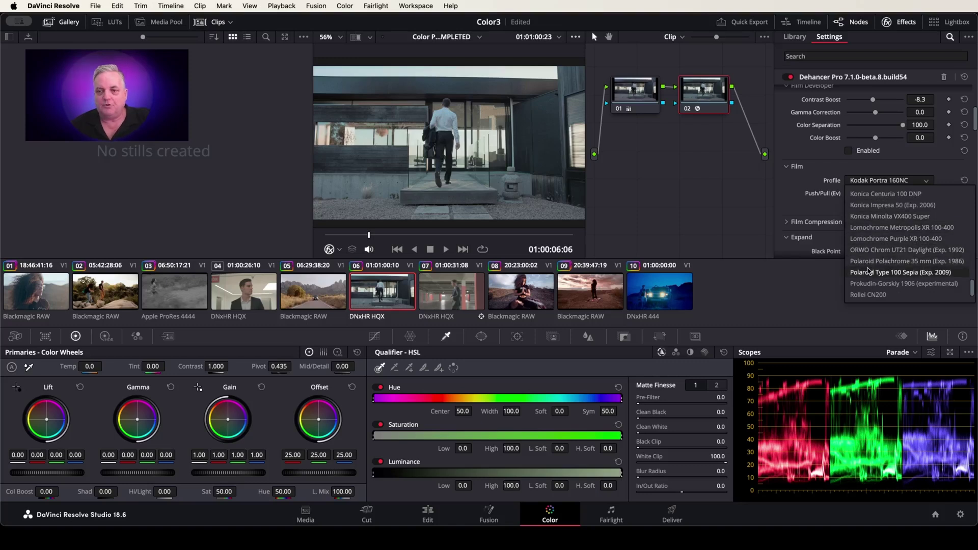
scroll(881, 293, "up", 10)
scroll(886, 284, "up", 5)
scroll(887, 284, "up", 5)
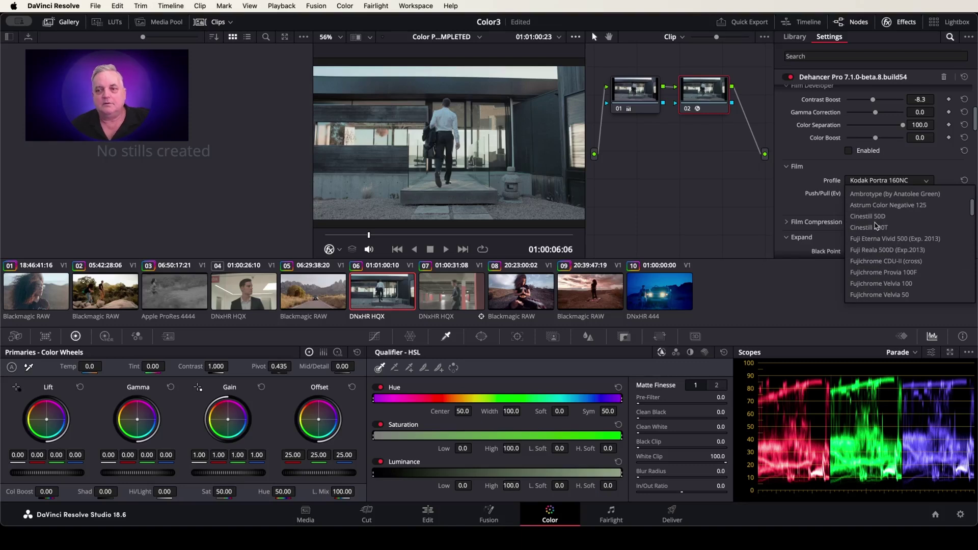
scroll(876, 226, "up", 3)
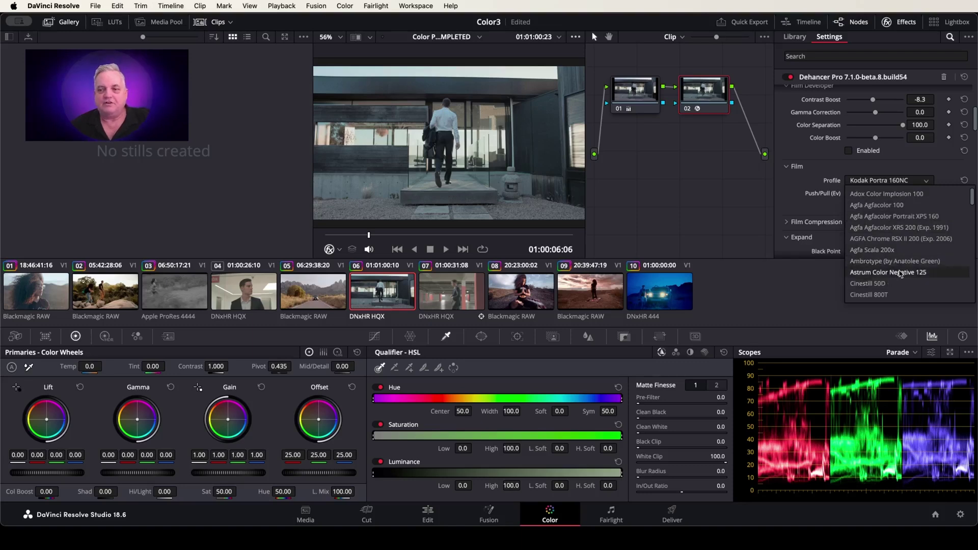
scroll(901, 274, "down", 2)
scroll(901, 274, "down", 8)
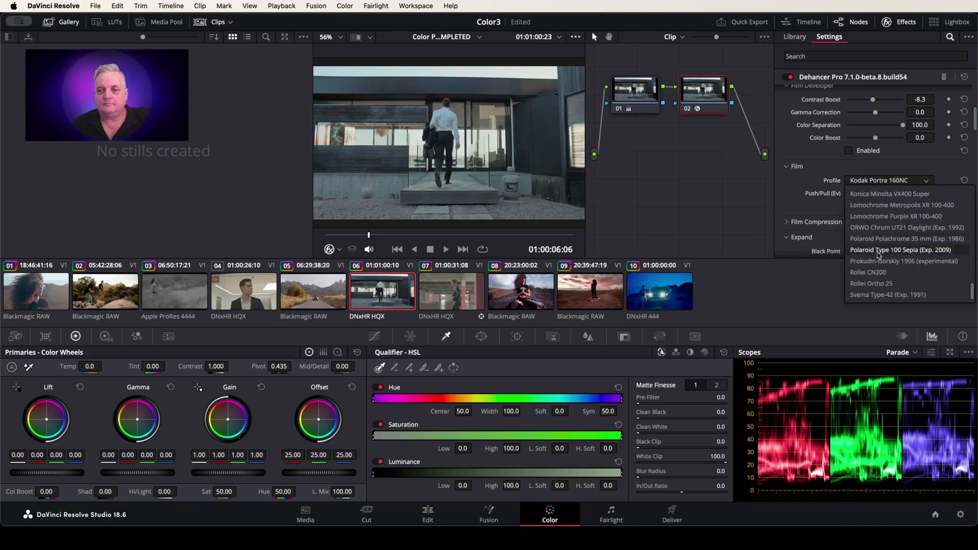
left_click(809, 208)
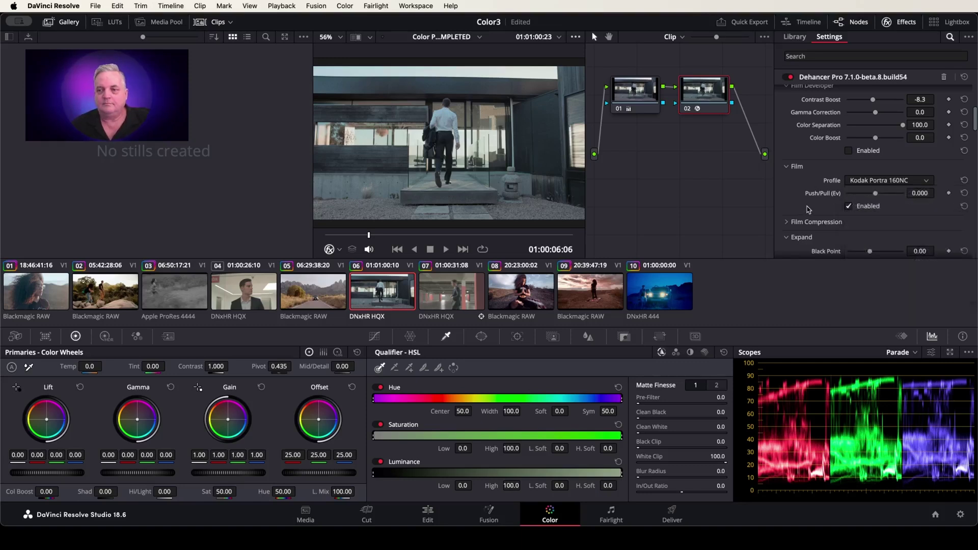
left_click(849, 206)
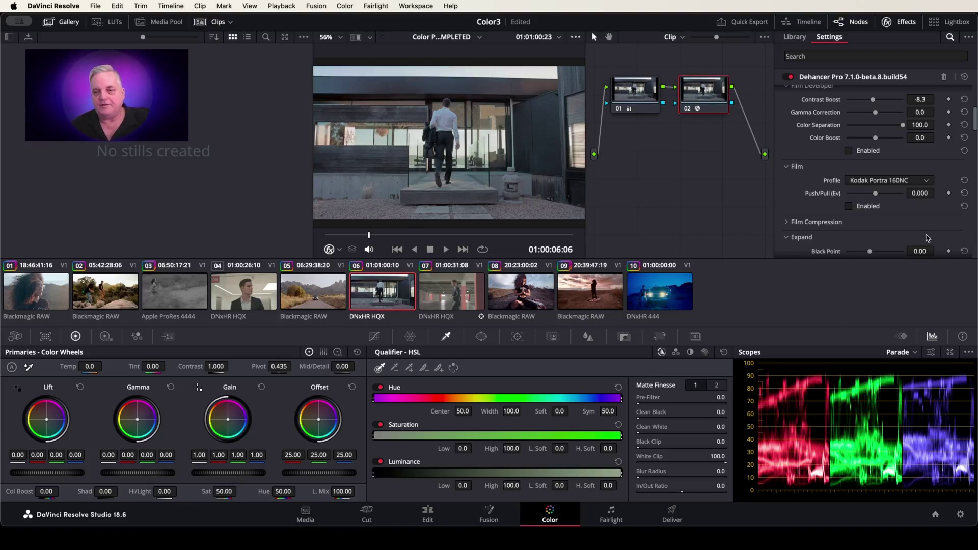
Step: Adjust Film Compression to about Impact 73.4, White Point 80.8, Tonal Range 56.0 and Color Density 49.5, leaving the stage disabled
scroll(867, 231, "down", 3)
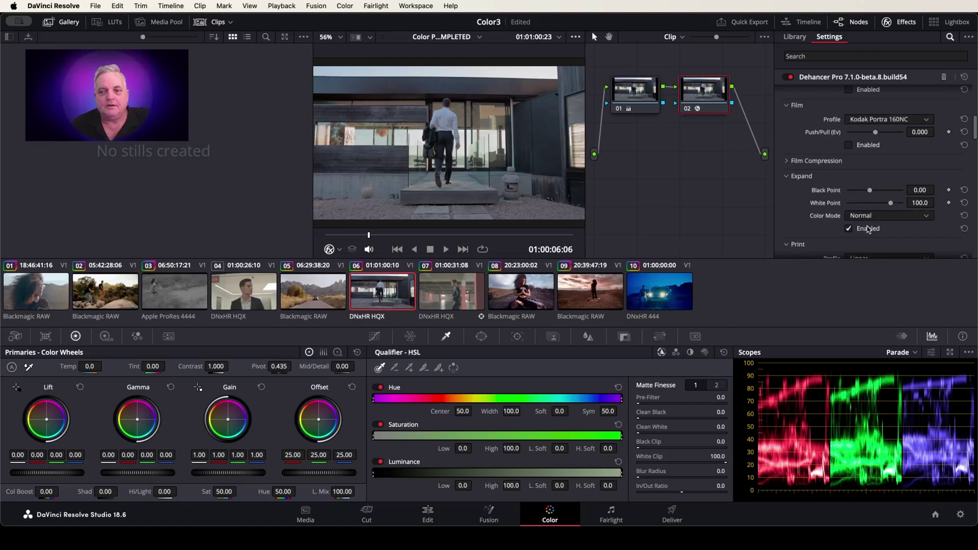
left_click(788, 161)
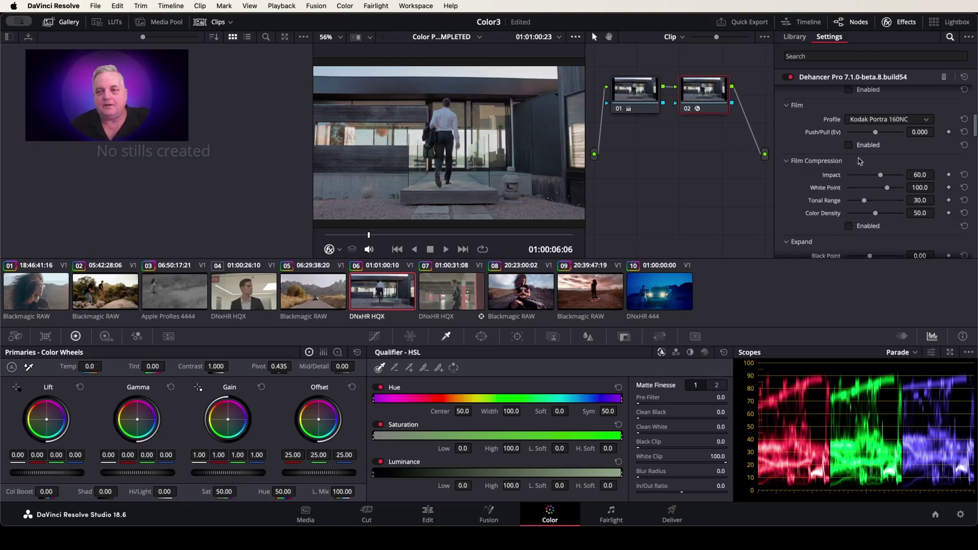
left_click_drag(881, 176, 880, 196)
left_click(849, 226)
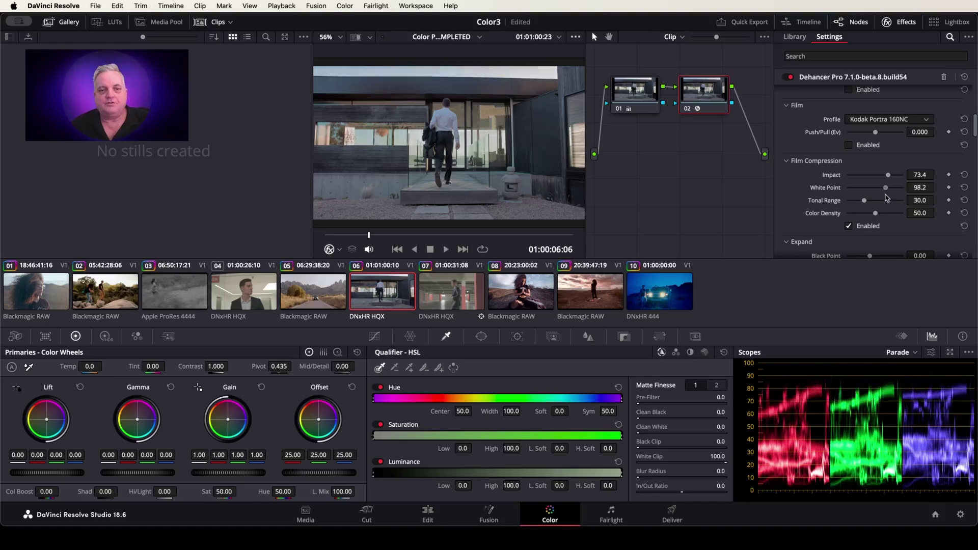
left_click_drag(879, 197, 876, 218)
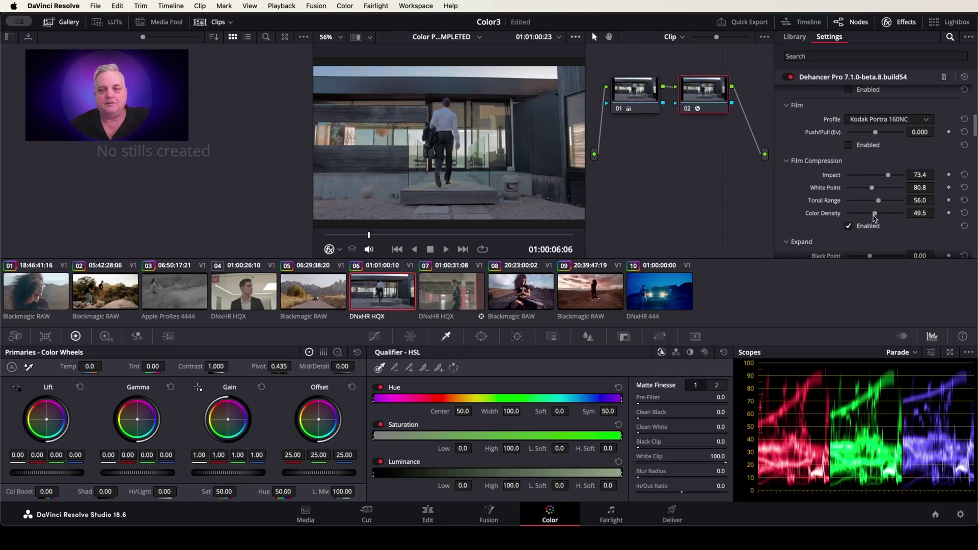
left_click(849, 226)
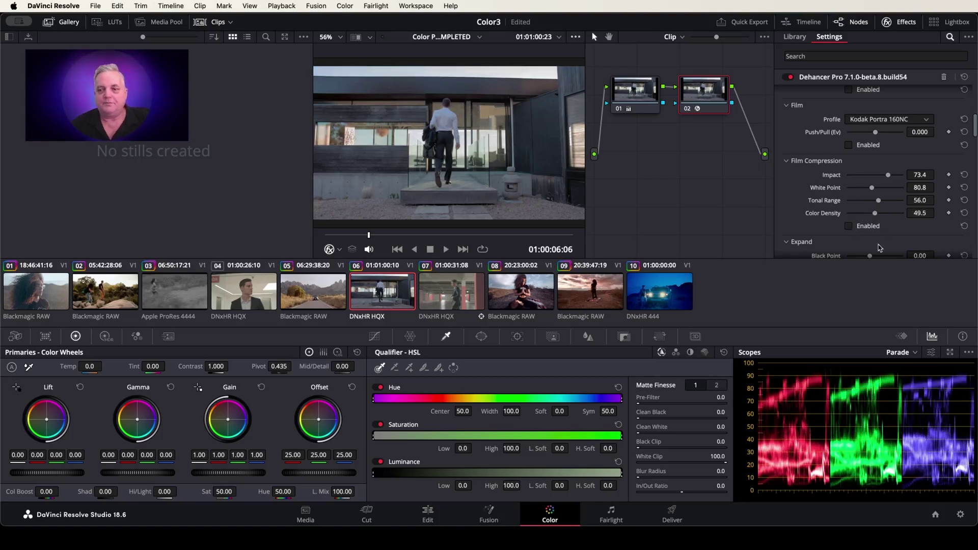
Step: Try shifting the Expand stage's Black Point, reset it, and check the Color Mode options without changing them
scroll(788, 172, "down", 5)
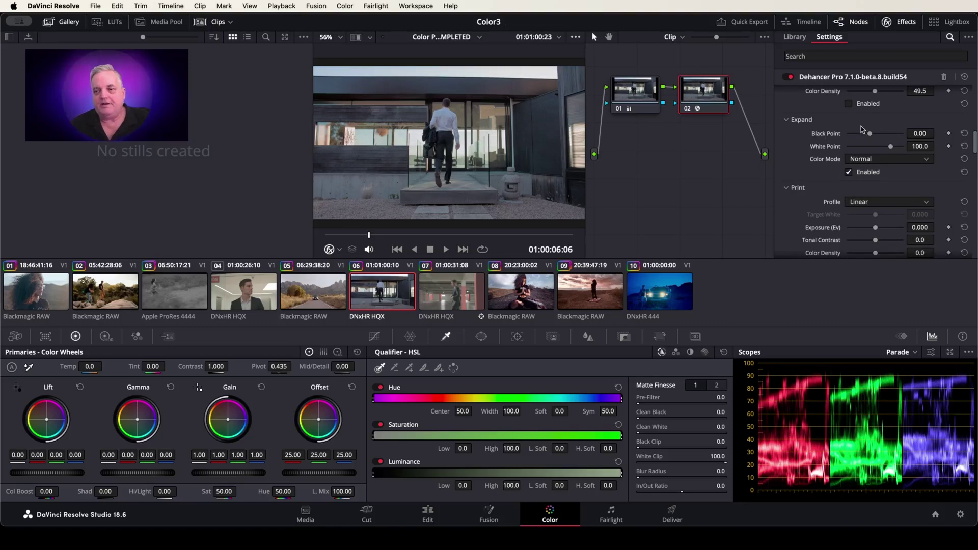
left_click_drag(869, 135, 870, 135)
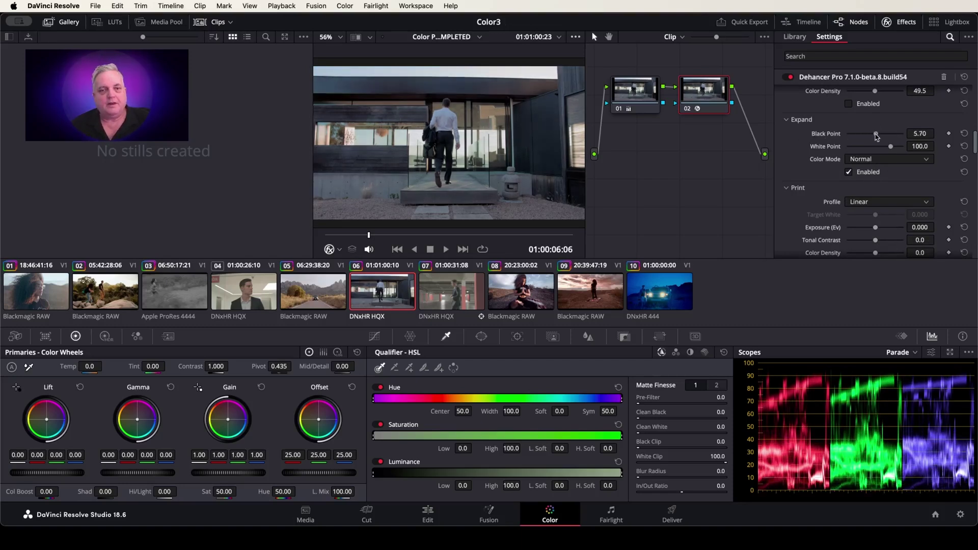
left_click(965, 133)
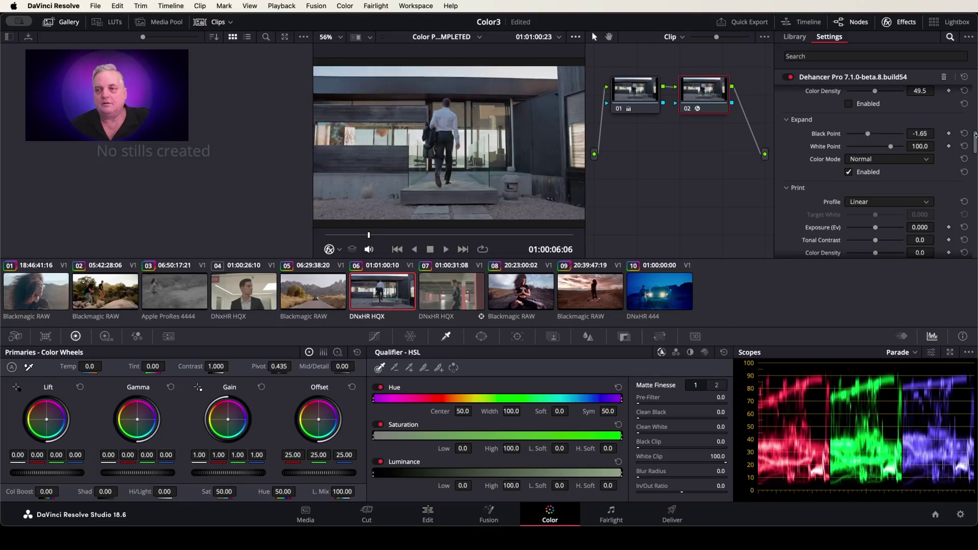
left_click(865, 162)
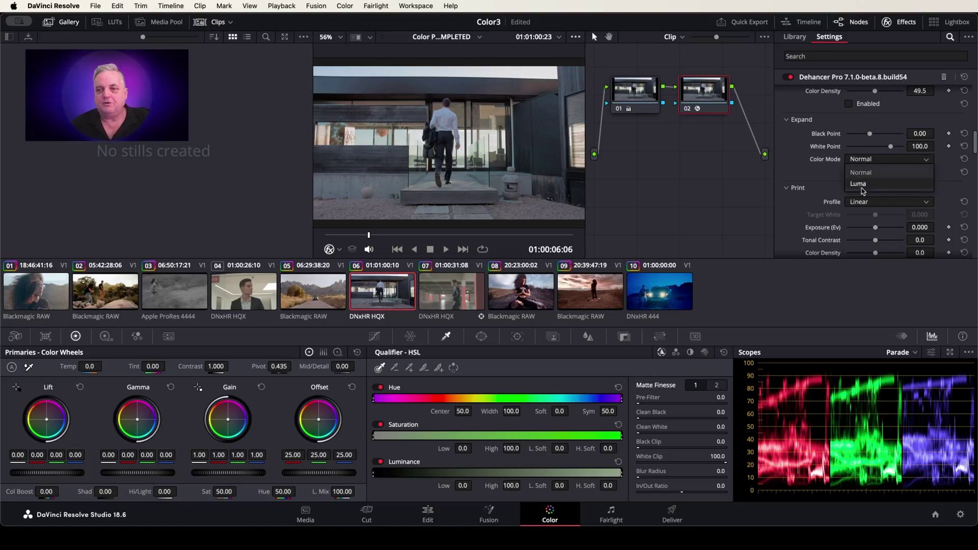
left_click(818, 175)
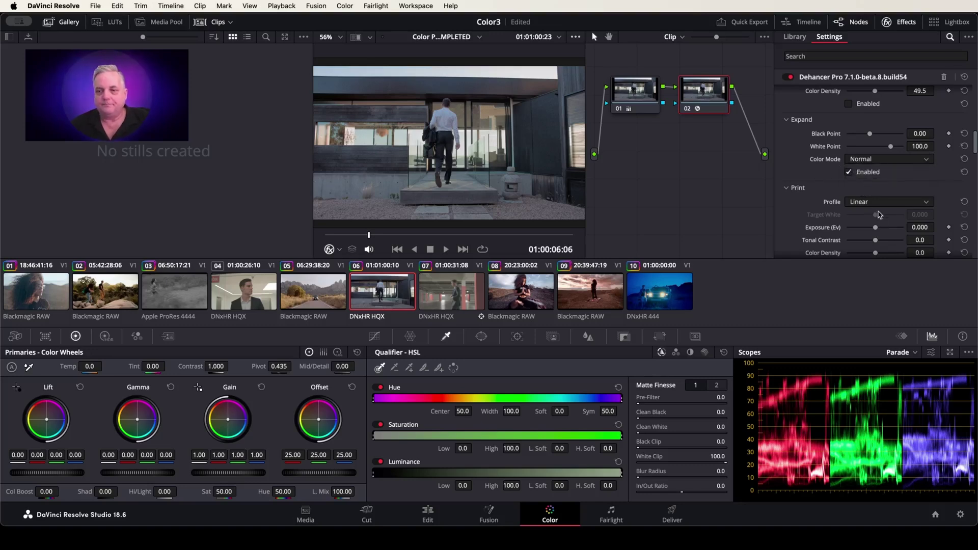
Step: Try the Cineon Film Log and Fujifilm 3513 Print film profiles in the Print stage
scroll(876, 213, "down", 5)
scroll(884, 216, "up", 4)
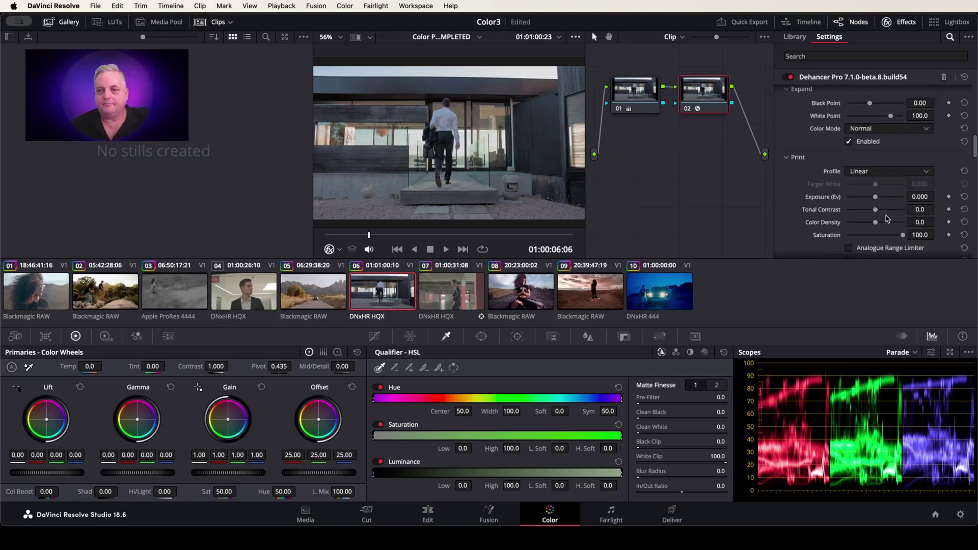
scroll(888, 218, "down", 2)
left_click(861, 140)
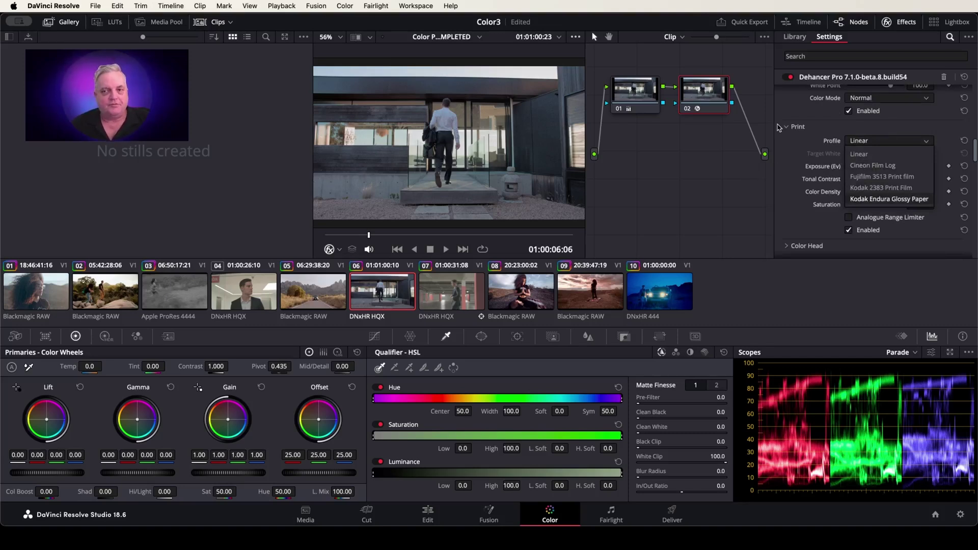
left_click(871, 166)
left_click(862, 141)
left_click(855, 143)
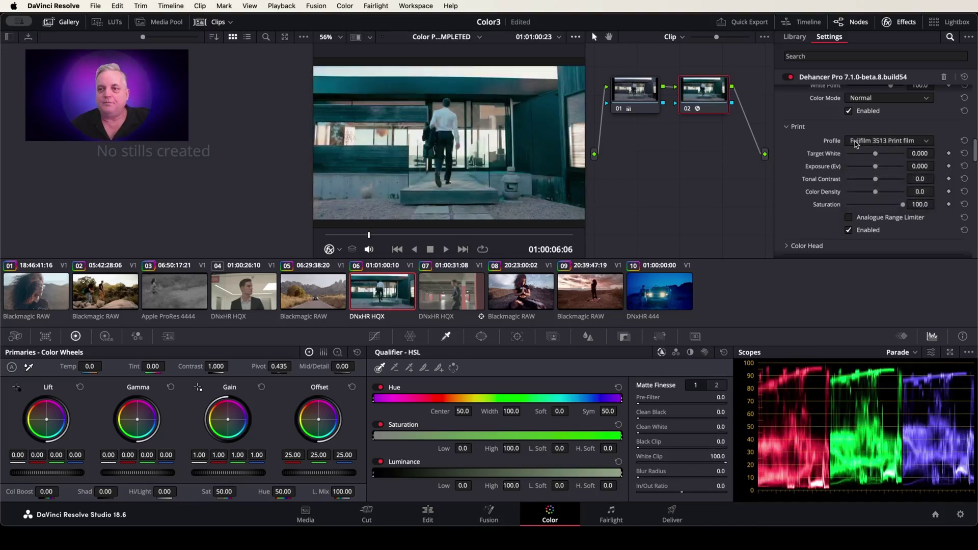
Step: Set the Print profile to Kodak 2383 Print Film, check the profile list once more and disable the Print stage
left_click(855, 144)
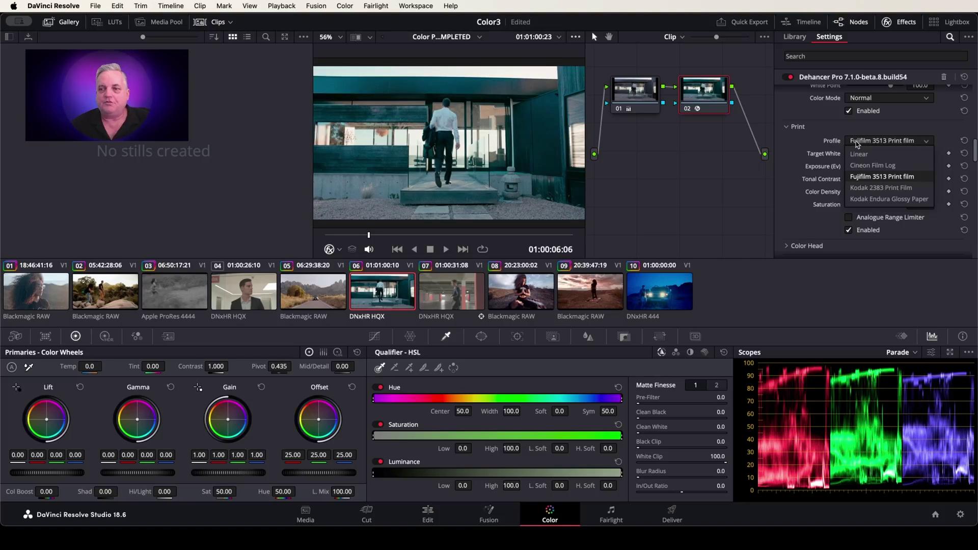
left_click(874, 188)
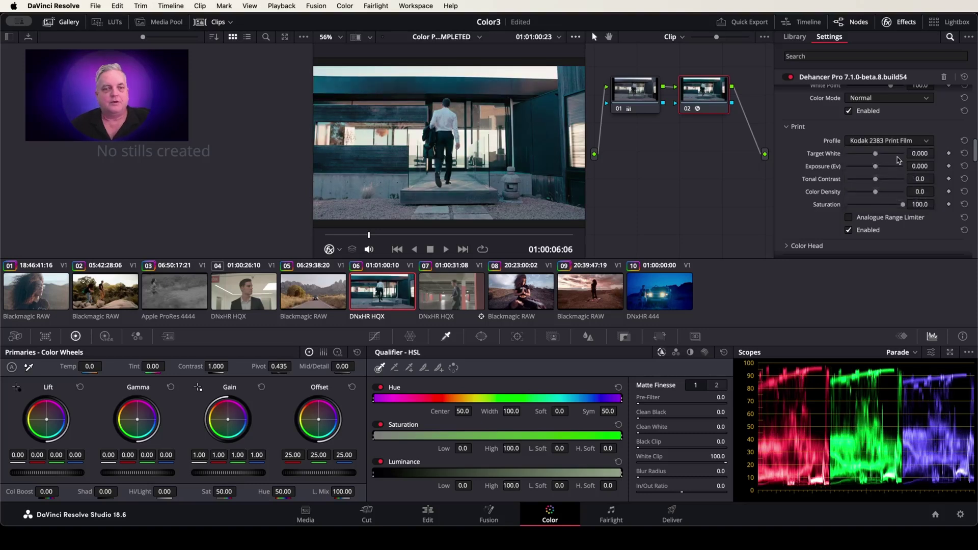
left_click(874, 145)
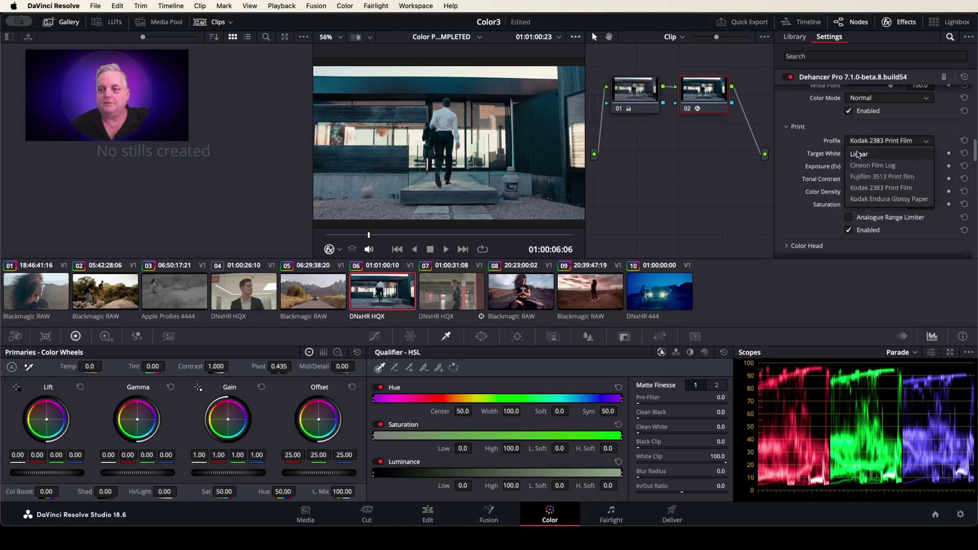
left_click(848, 229)
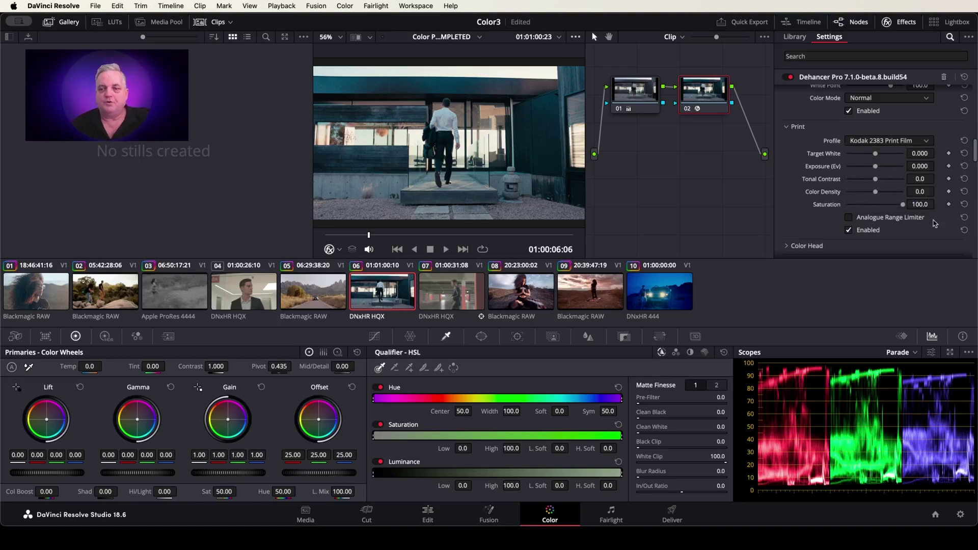
left_click(849, 230)
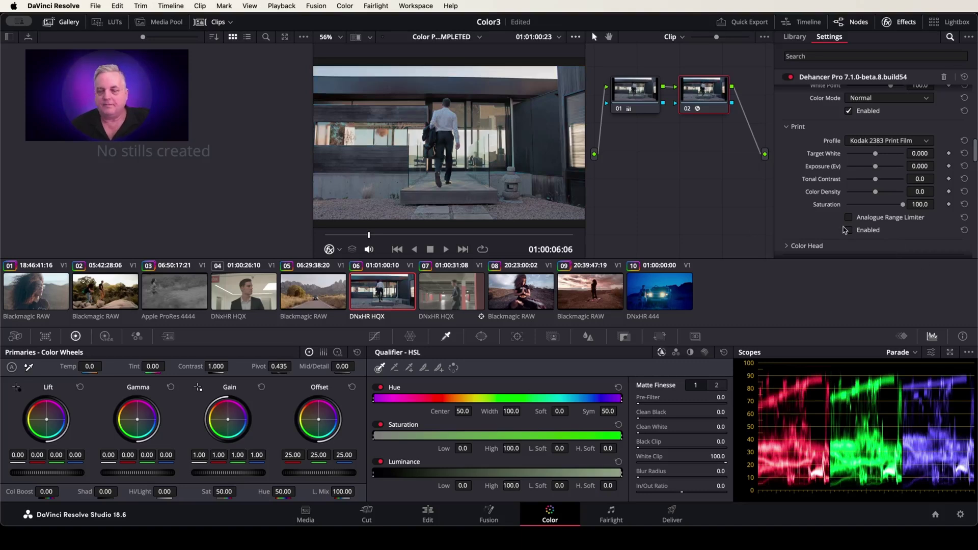
Step: Enable the Color Head with its color sliders ganged at about 5.9 and Shadows Tone at about -0.9
scroll(845, 229, "down", 4)
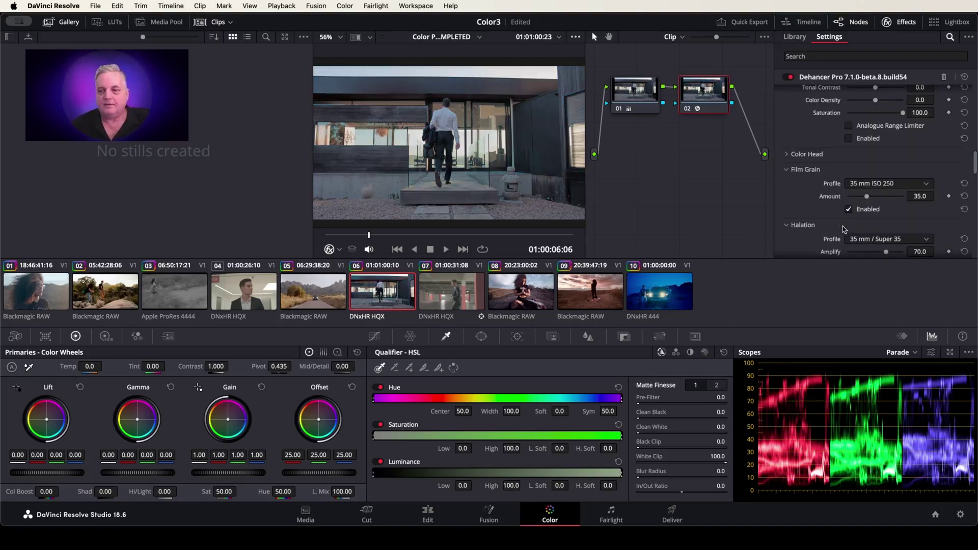
left_click(788, 154)
scroll(790, 158, "down", 2)
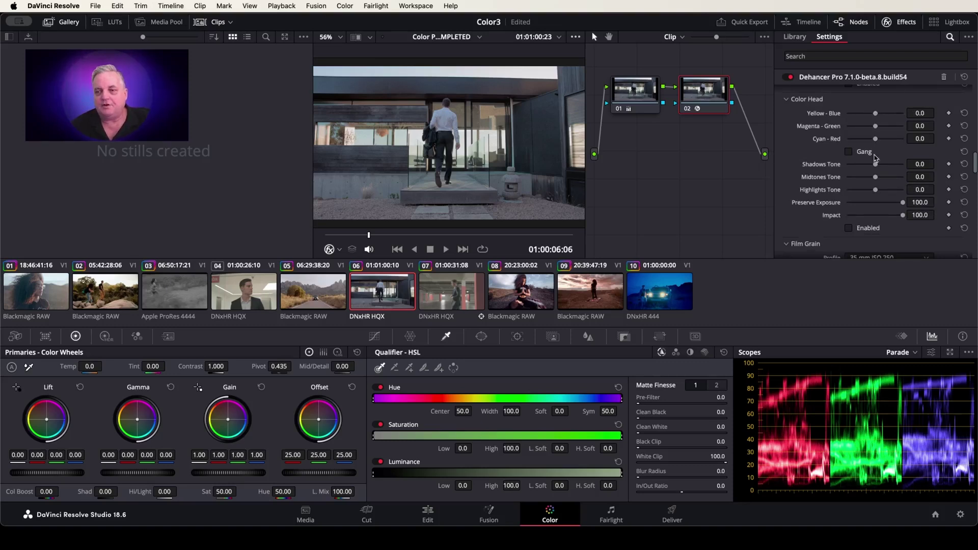
left_click(849, 152)
mouse_move(877, 115)
left_mouse_down()
mouse_move(892, 119)
mouse_move(878, 119)
left_mouse_up()
left_click(849, 229)
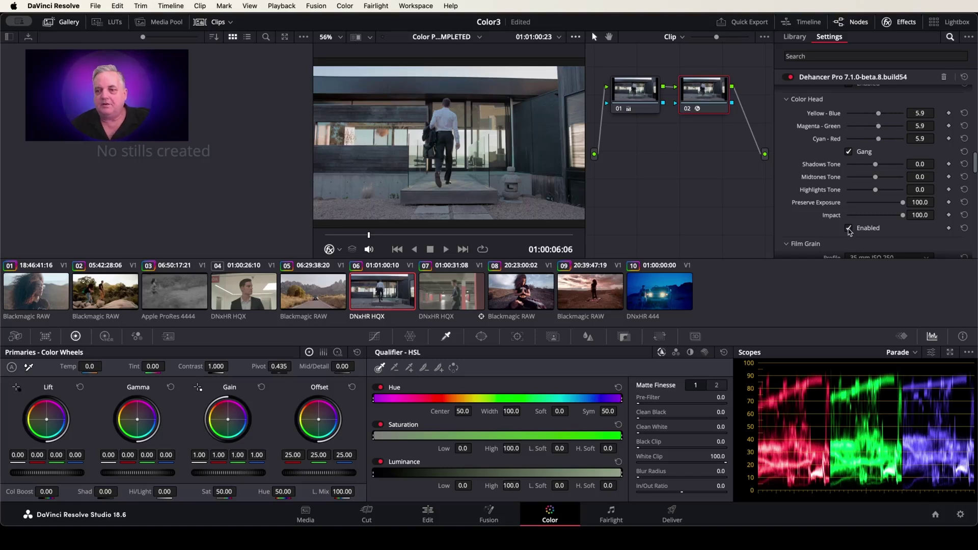
mouse_move(876, 166)
left_mouse_down()
mouse_move(867, 176)
mouse_move(875, 172)
left_mouse_up()
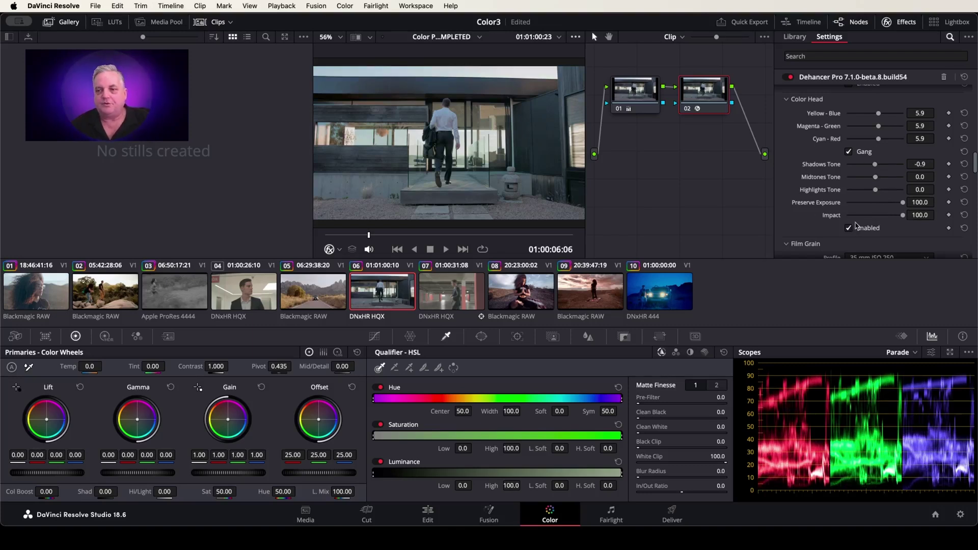
Step: Bring the ganged Color Head sliders to about 11.4, ungang them, set Magenta - Green to about 12.4 and disable the stage
mouse_move(879, 127)
left_mouse_down()
mouse_move(859, 132)
mouse_move(898, 139)
mouse_move(887, 136)
left_mouse_up()
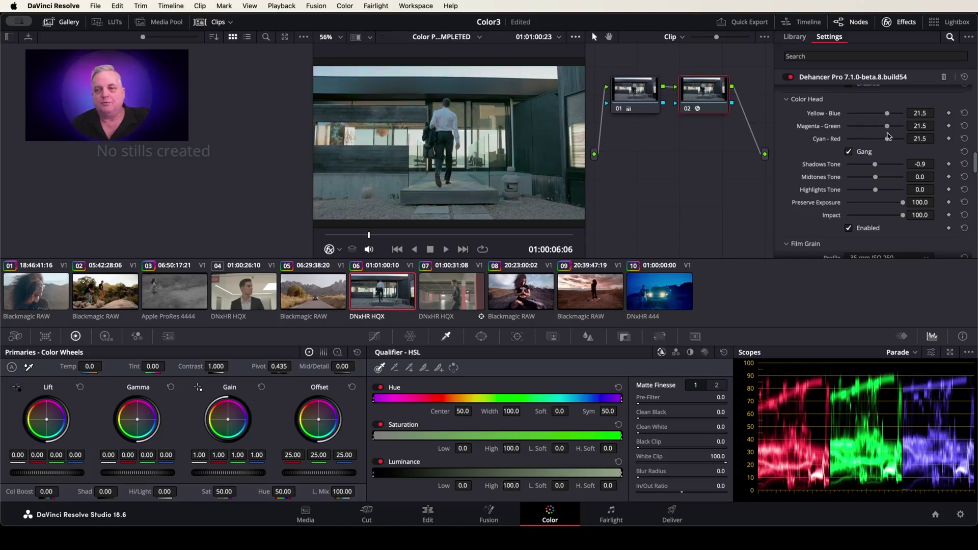
left_click_drag(888, 131, 882, 130)
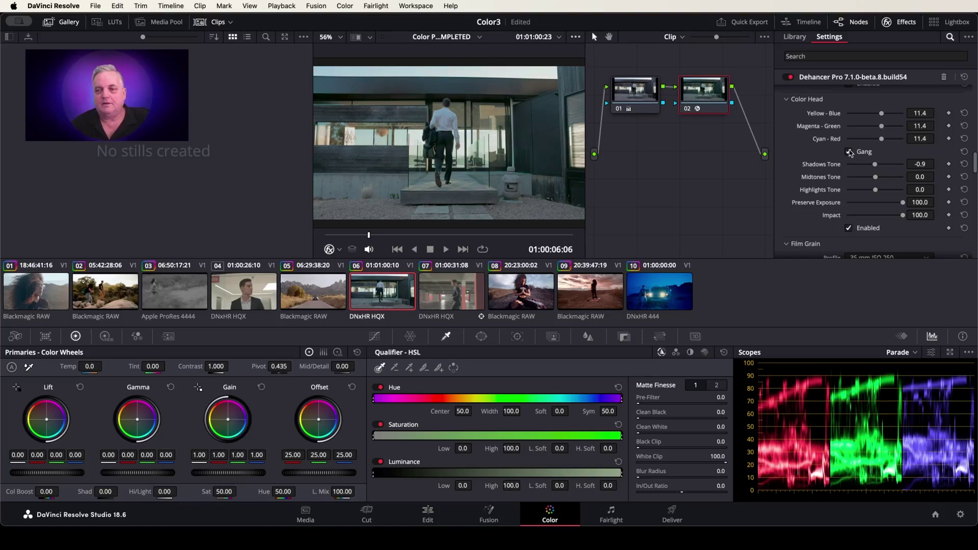
mouse_move(883, 128)
left_mouse_down()
mouse_move(872, 130)
mouse_move(893, 135)
mouse_move(872, 133)
mouse_move(882, 135)
left_mouse_up()
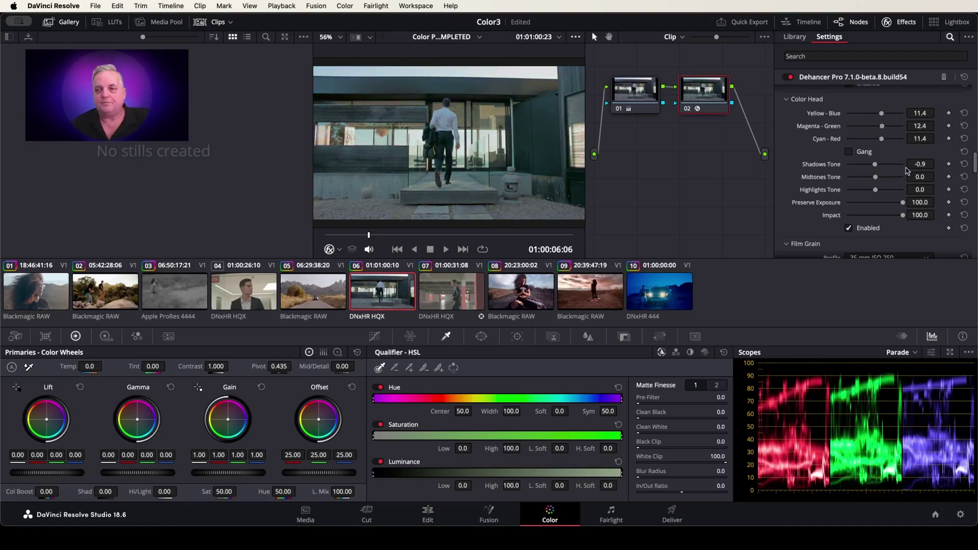
left_click(848, 228)
Step: Try the 8 mm ISO 500 and 16 mm ISO 250 film grain profiles on the enlarged image, and return to 35 mm ISO 250
scroll(907, 224, "down", 5)
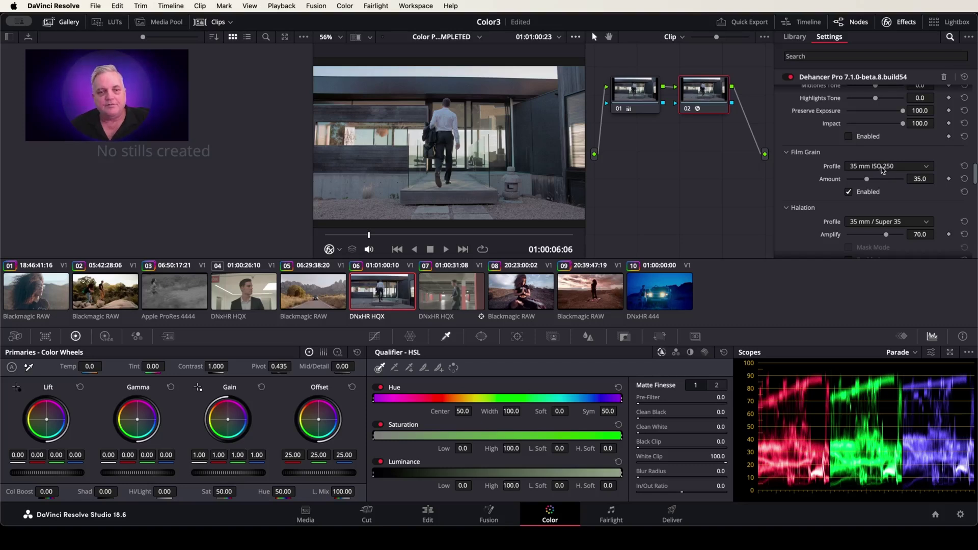
left_click(883, 170)
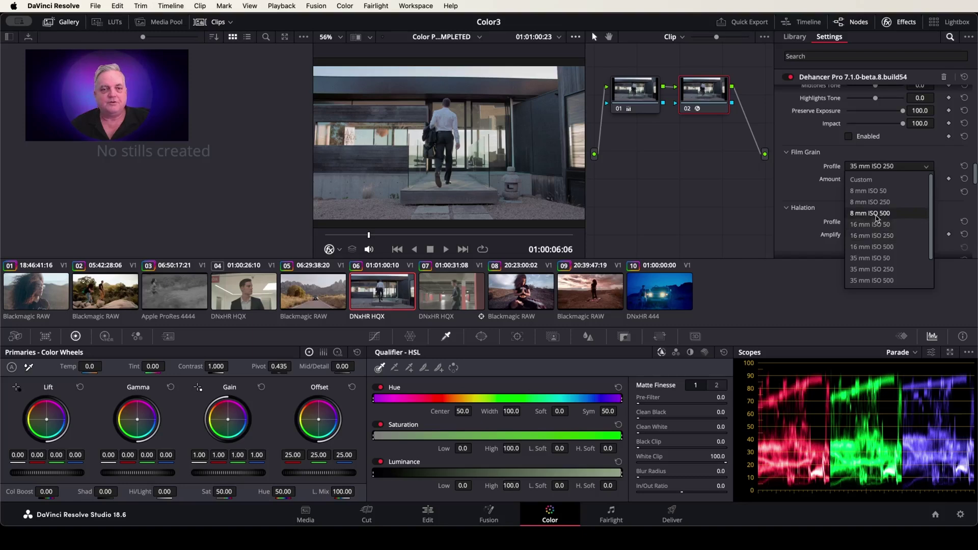
left_click(876, 214)
scroll(507, 144, "up", 5)
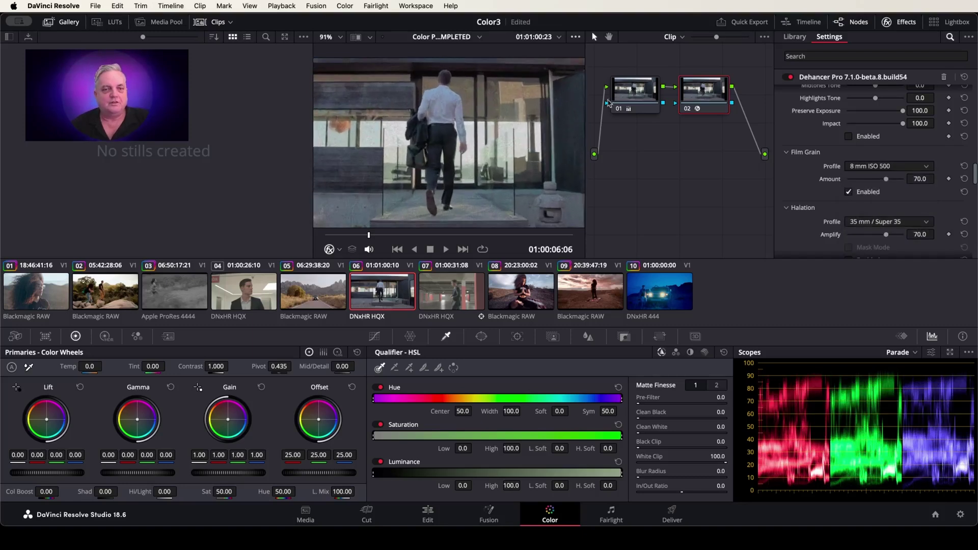
left_click(871, 168)
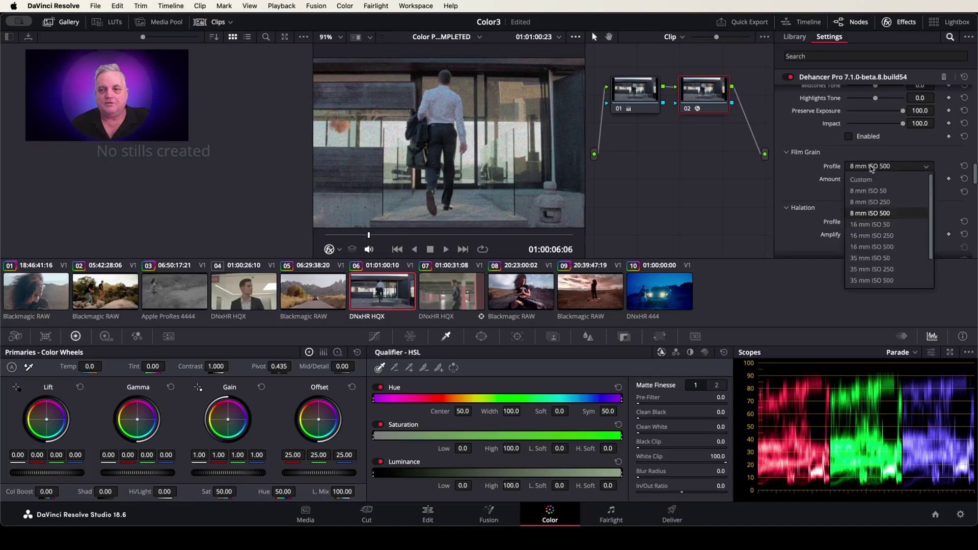
left_click(875, 238)
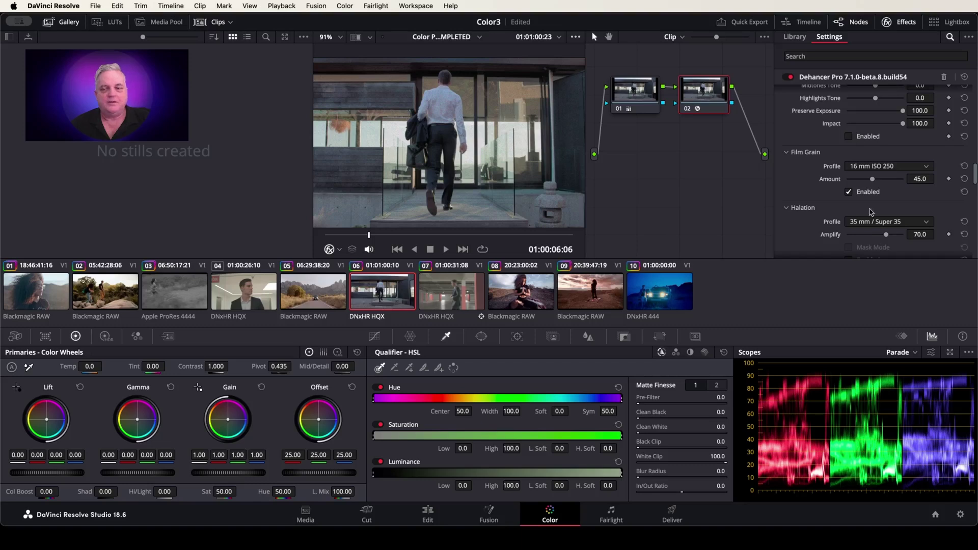
left_click(863, 166)
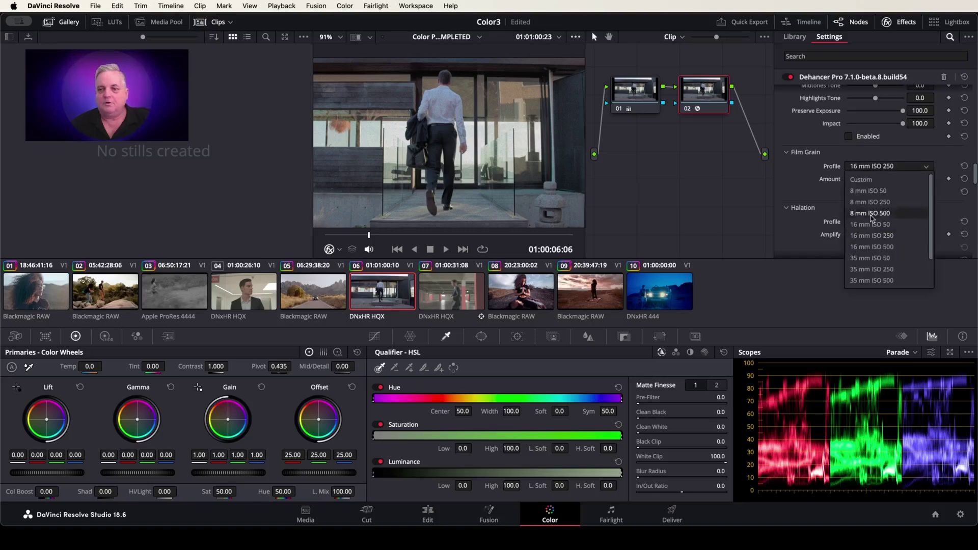
left_click(880, 270)
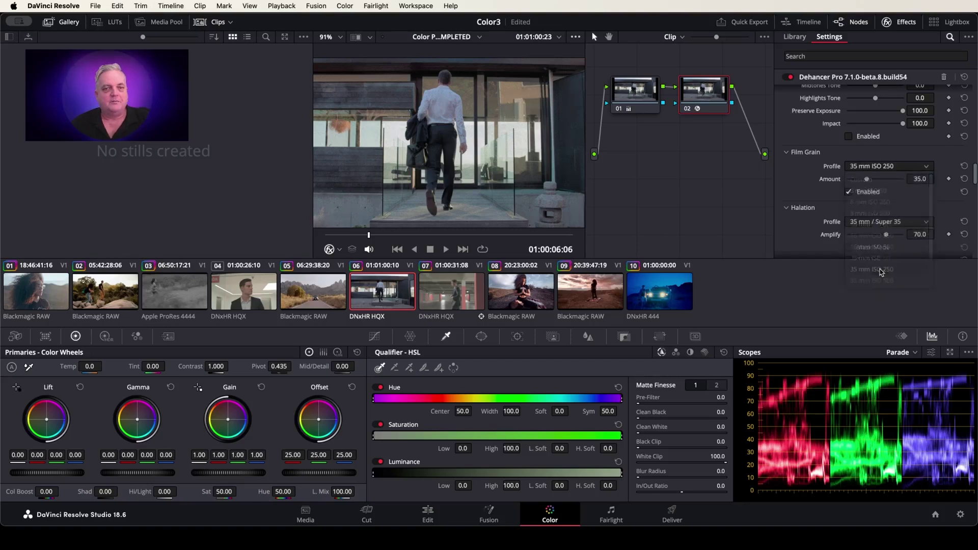
Step: Set the film grain profile to Custom, review its parameters and Mode options without changing them, and disable Film Grain
left_click(878, 167)
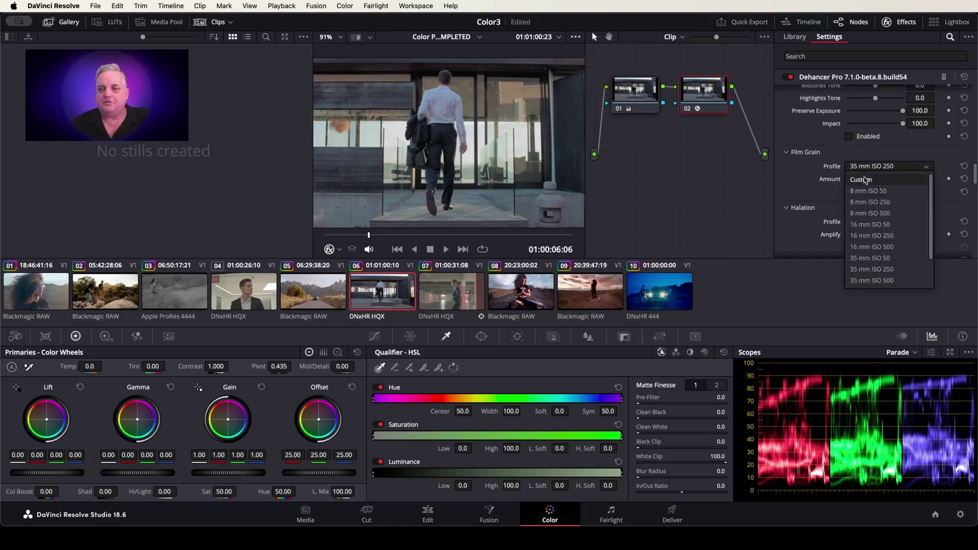
left_click(865, 180)
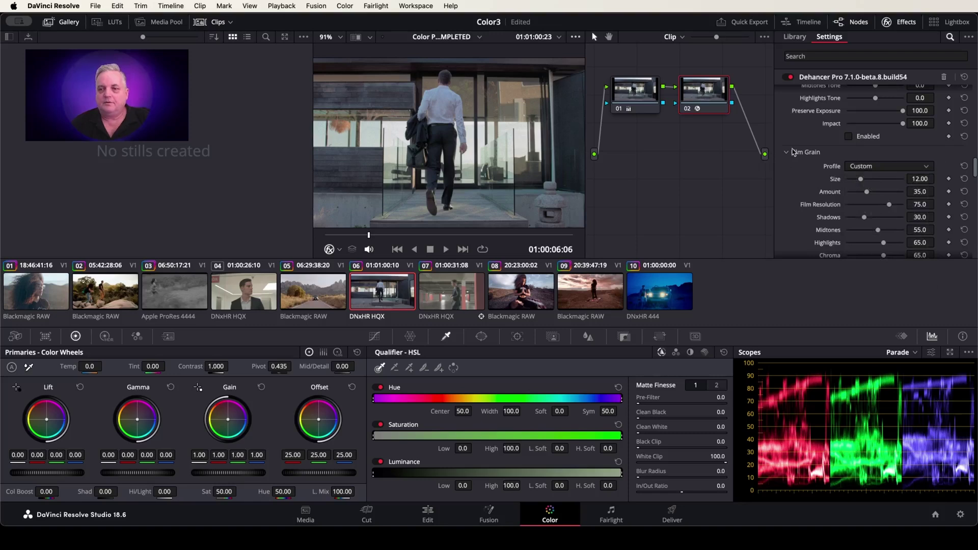
scroll(869, 191, "down", 5)
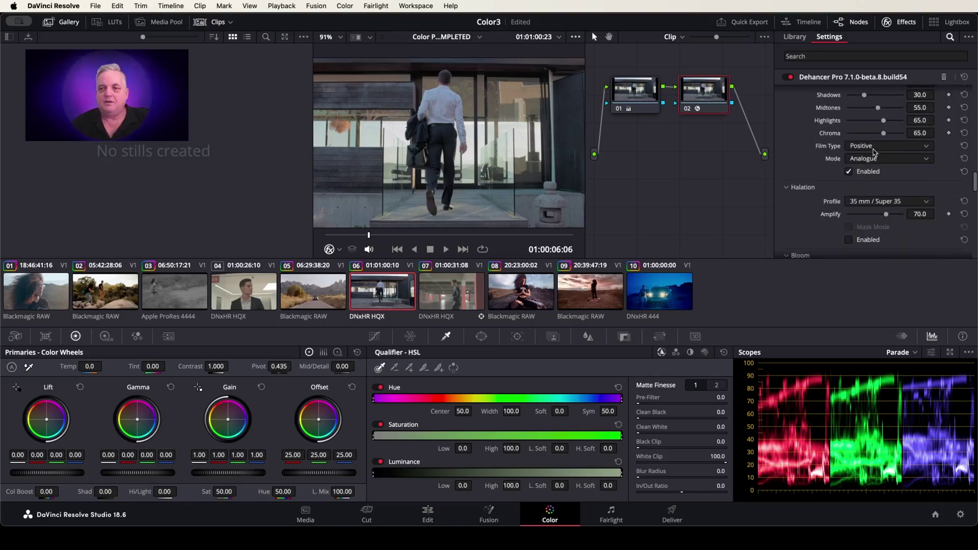
scroll(874, 152, "up", 3)
scroll(874, 152, "down", 2)
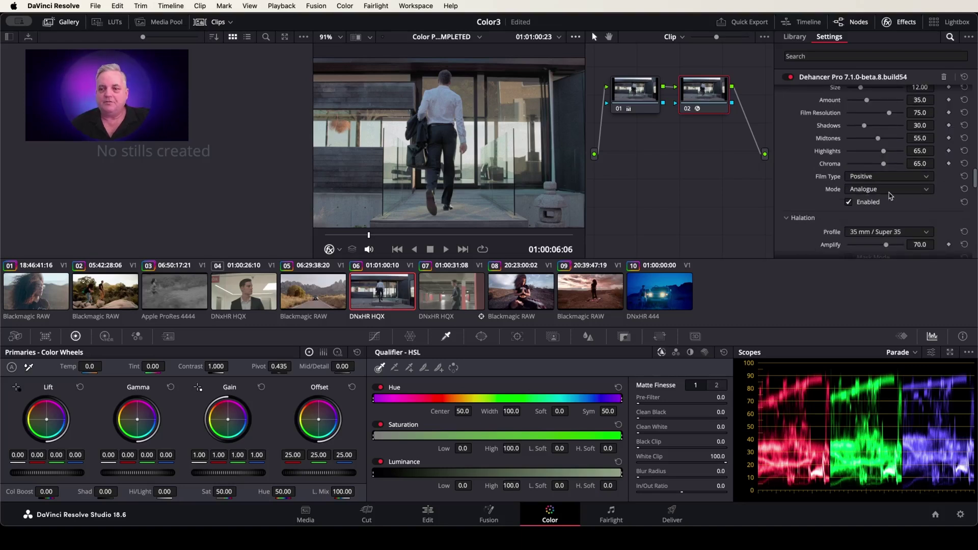
left_click(863, 195)
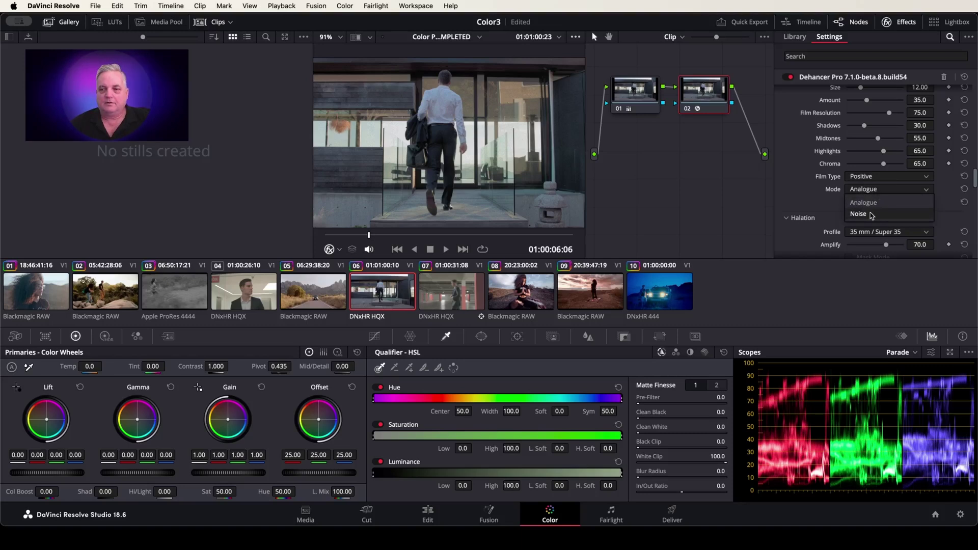
left_click(812, 208)
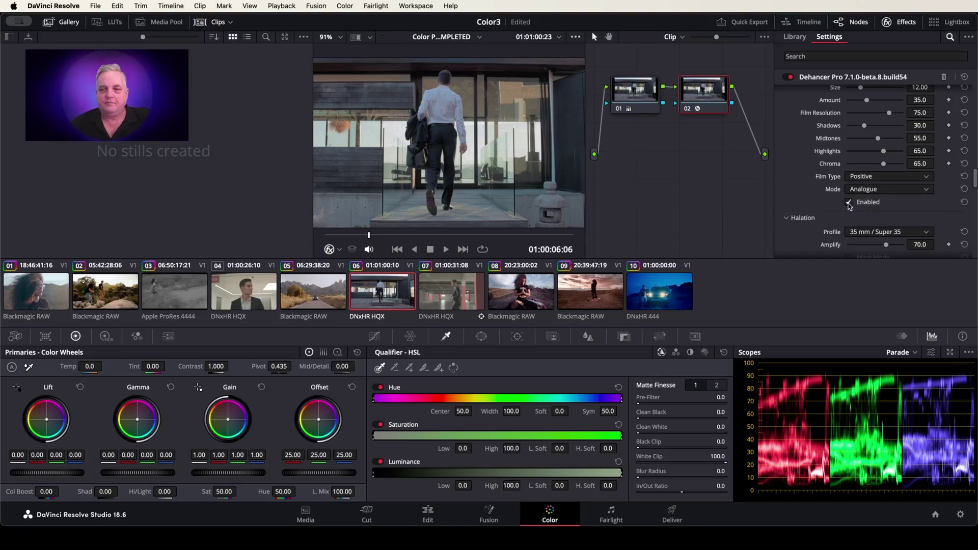
left_click(849, 203)
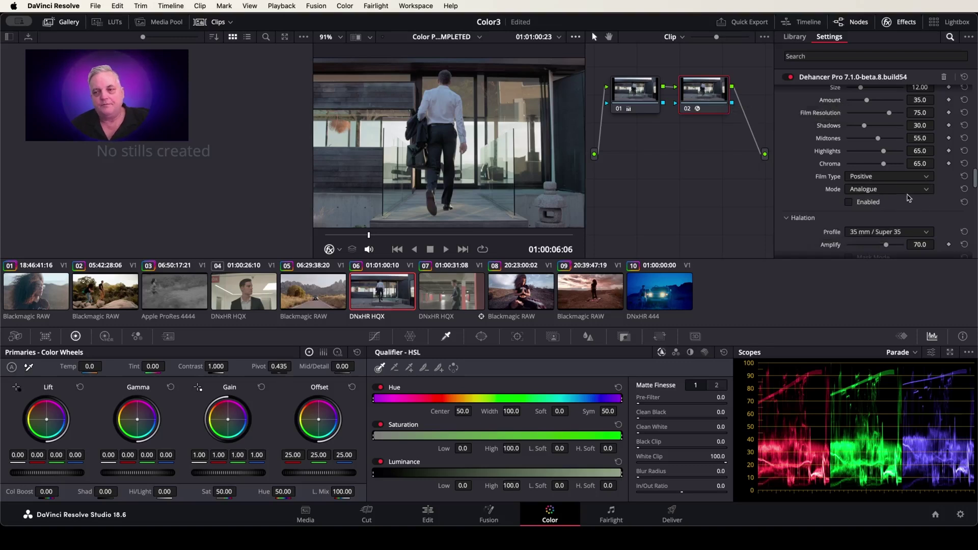
Step: Set the Halation profile to 65 mm / 70 mm, enable the stage and raise Amplify to about 72.5
scroll(909, 198, "down", 4)
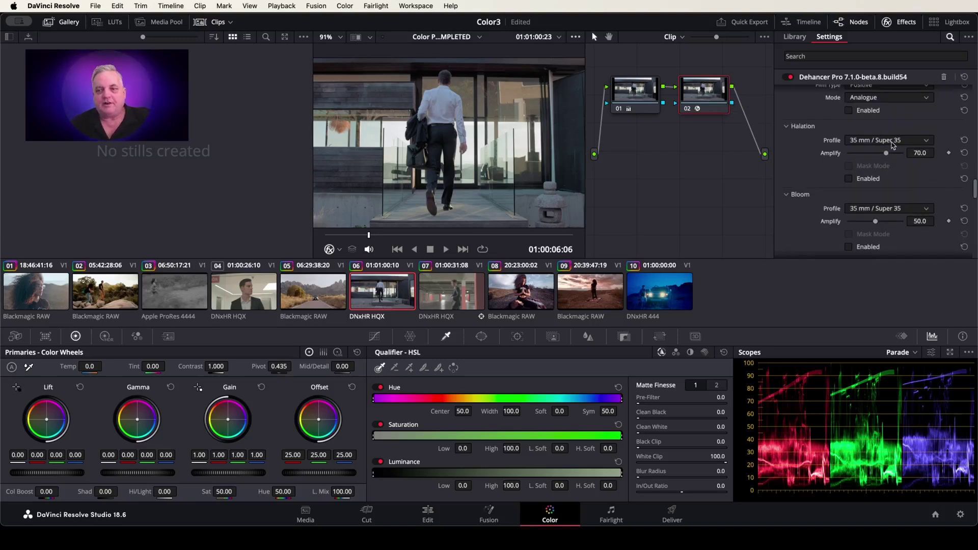
left_click(889, 141)
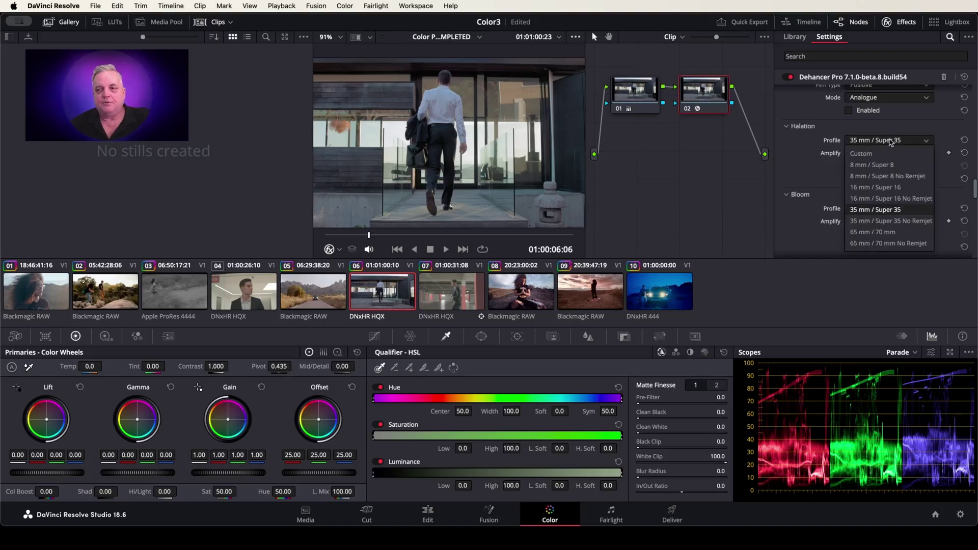
left_click(882, 233)
left_click(849, 180)
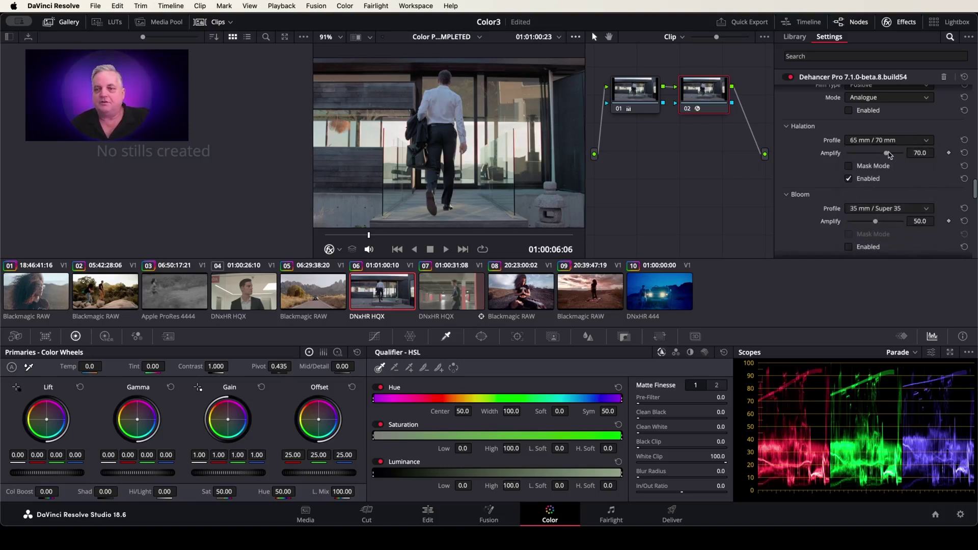
mouse_move(888, 154)
left_mouse_down()
mouse_move(861, 154)
mouse_move(917, 158)
mouse_move(887, 163)
left_mouse_up()
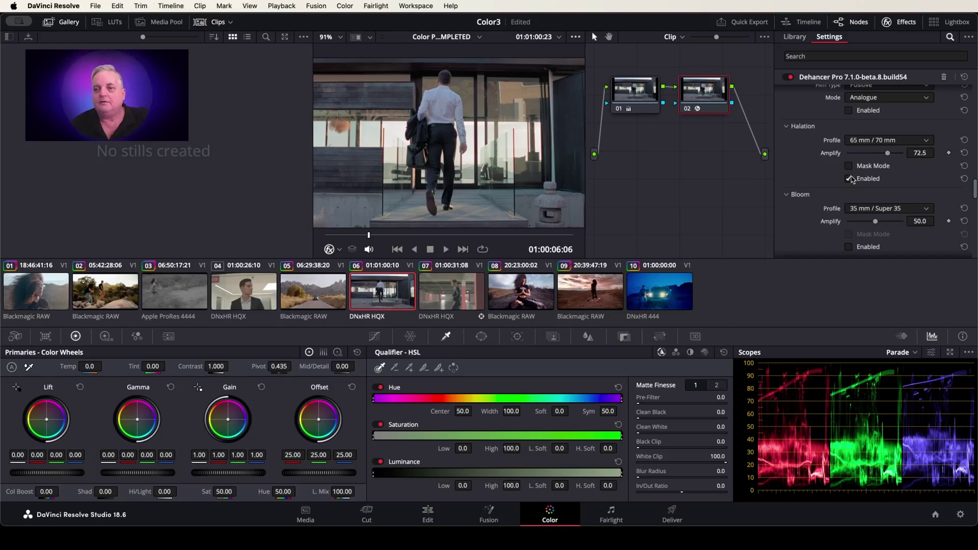
Step: Review the film format profiles available for the Bloom stage
scroll(849, 203, "down", 3)
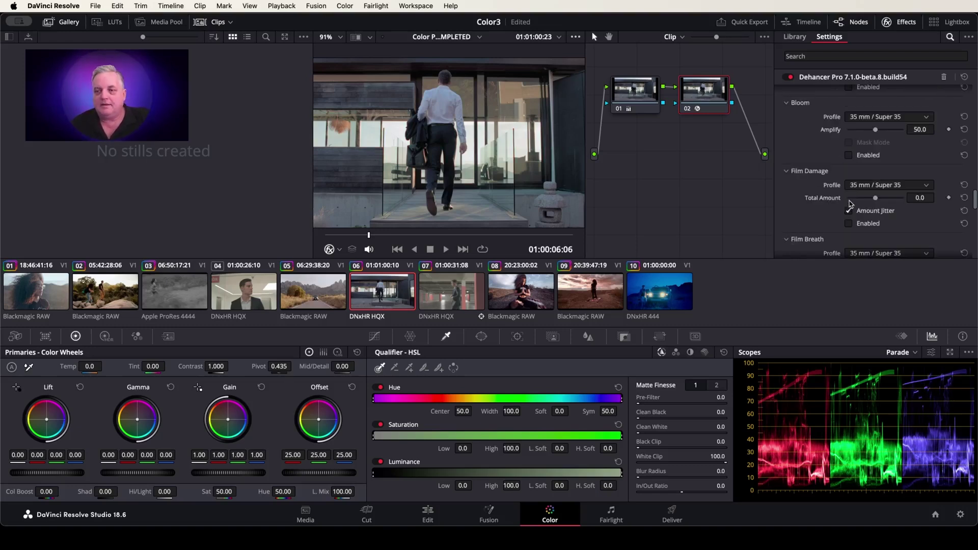
left_click(884, 117)
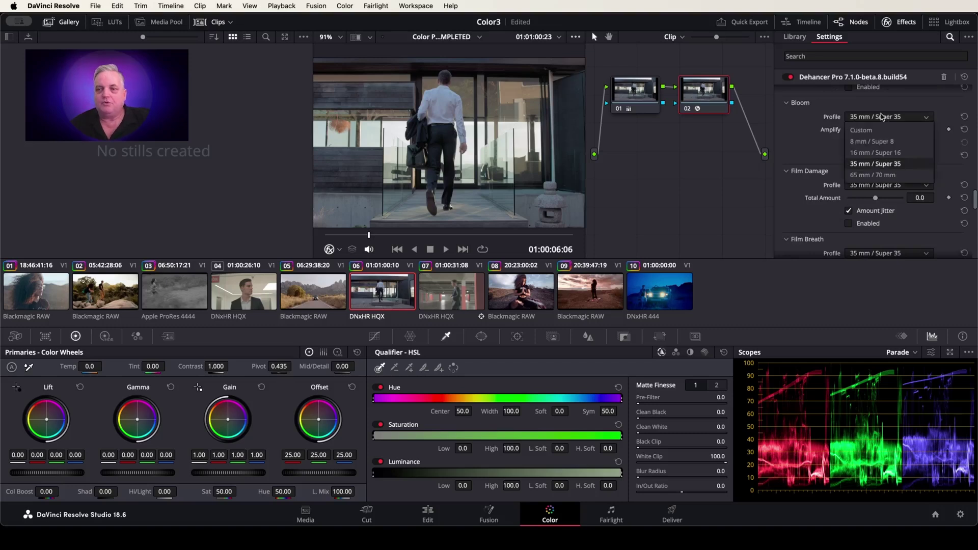
left_click(798, 144)
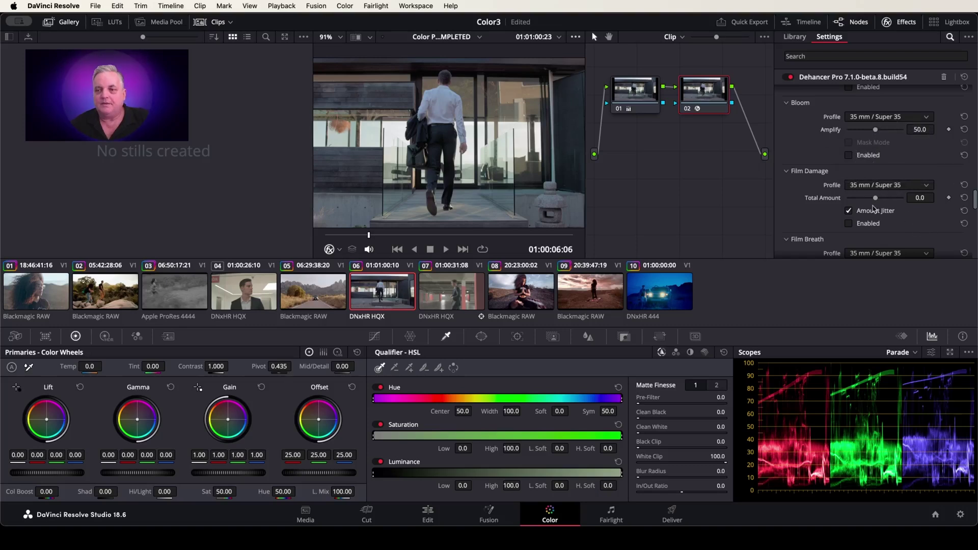
Step: Set the Film Damage profile to 8 mm / Super 8, enable the stage and preview the clip with looped playback on
left_click(863, 187)
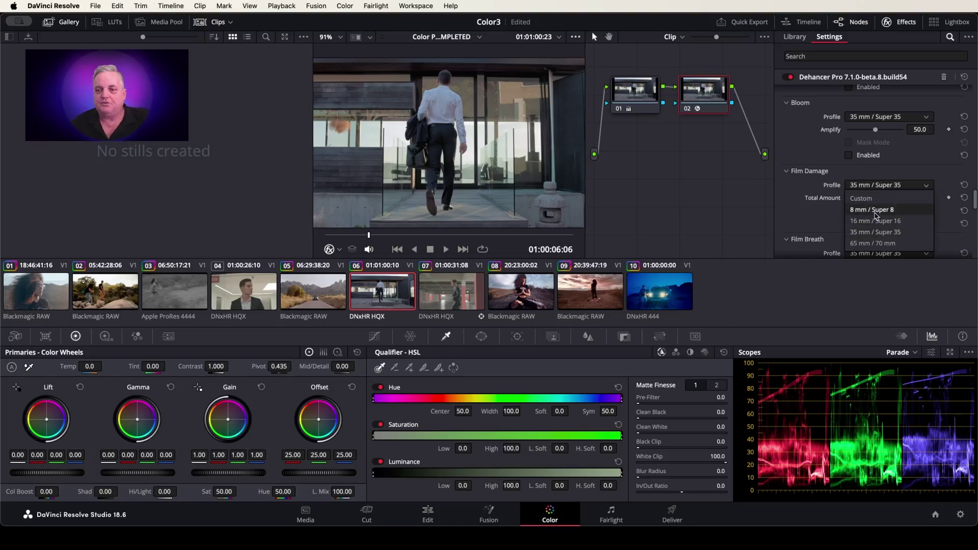
left_click(873, 210)
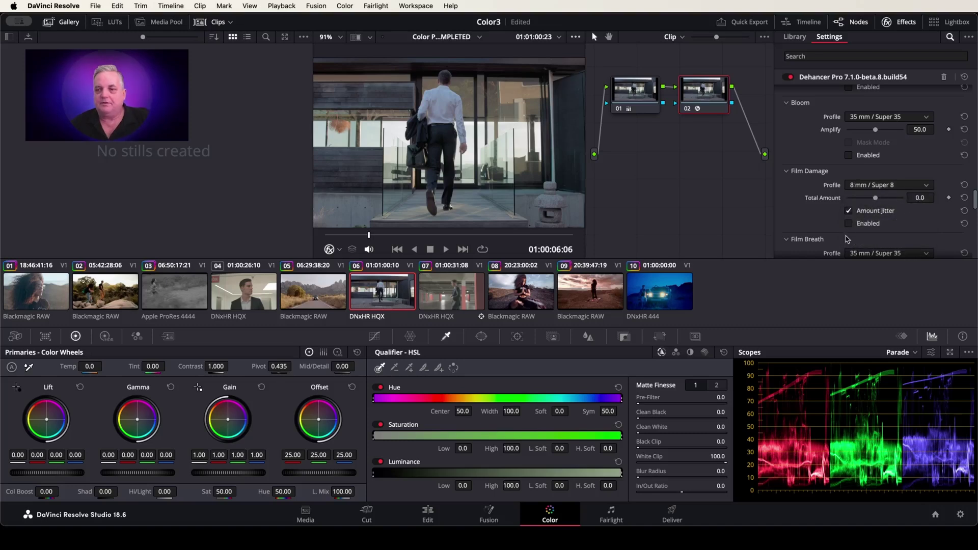
left_click(849, 224)
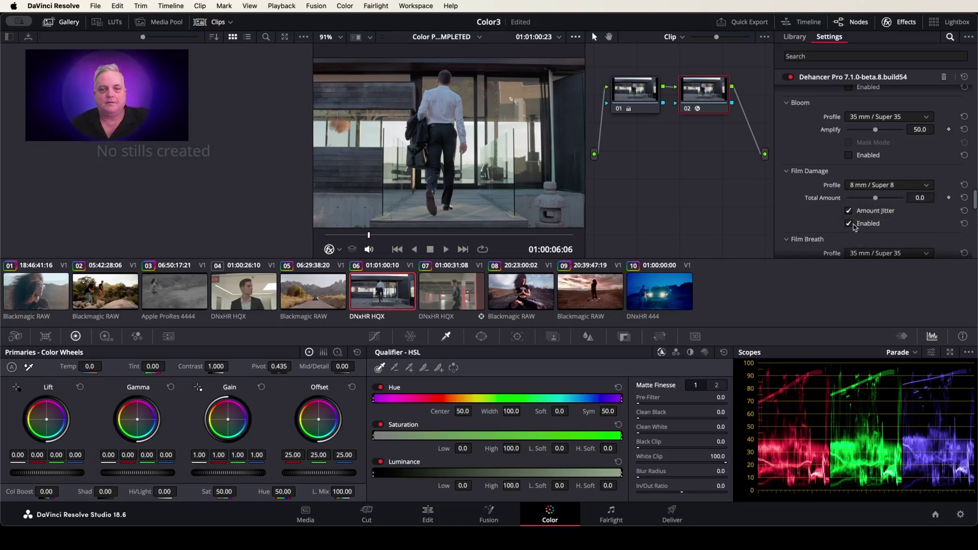
left_click(482, 249)
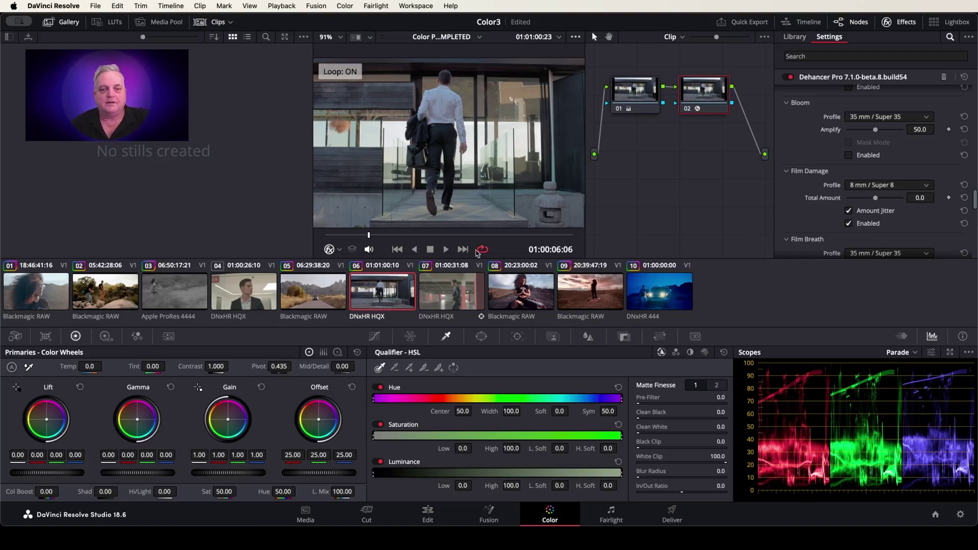
left_click(445, 251)
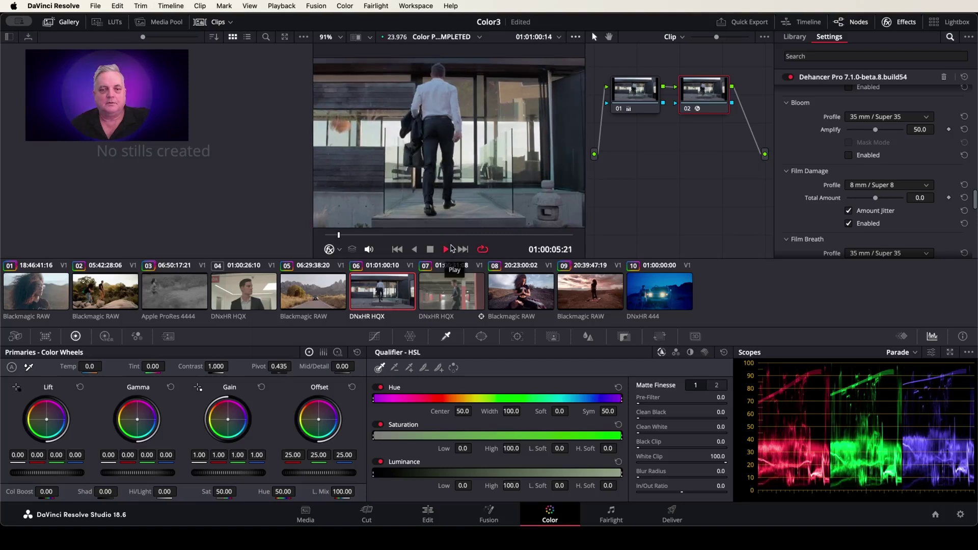
left_click(441, 251)
Step: Raise the Film Damage Total Amount to about 32.5, preview the clip and disable the stage
left_click_drag(880, 202, 894, 204)
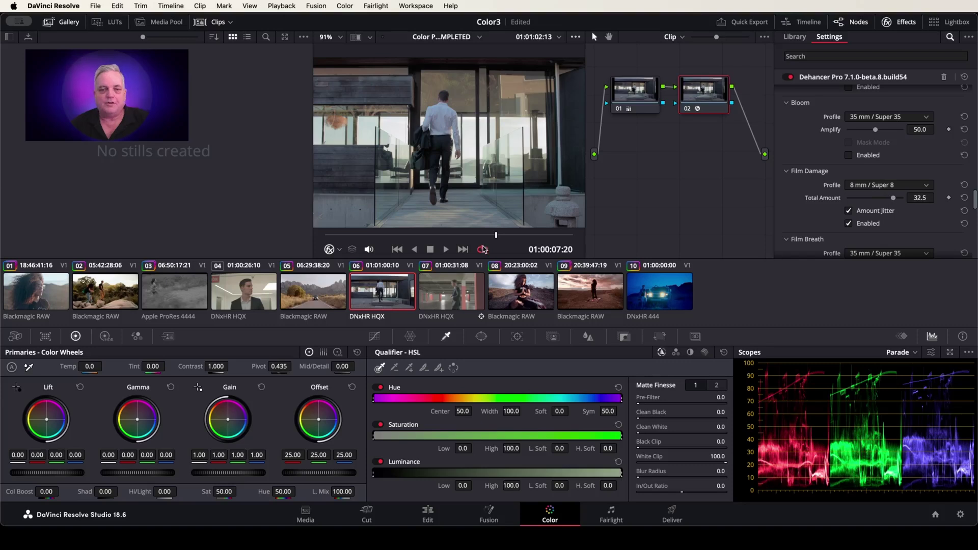
left_click(446, 251)
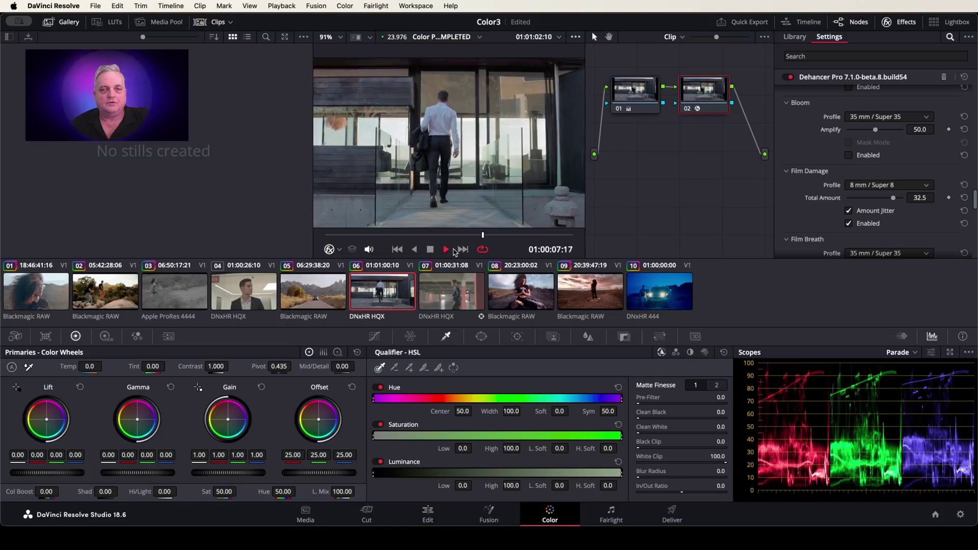
left_click(431, 250)
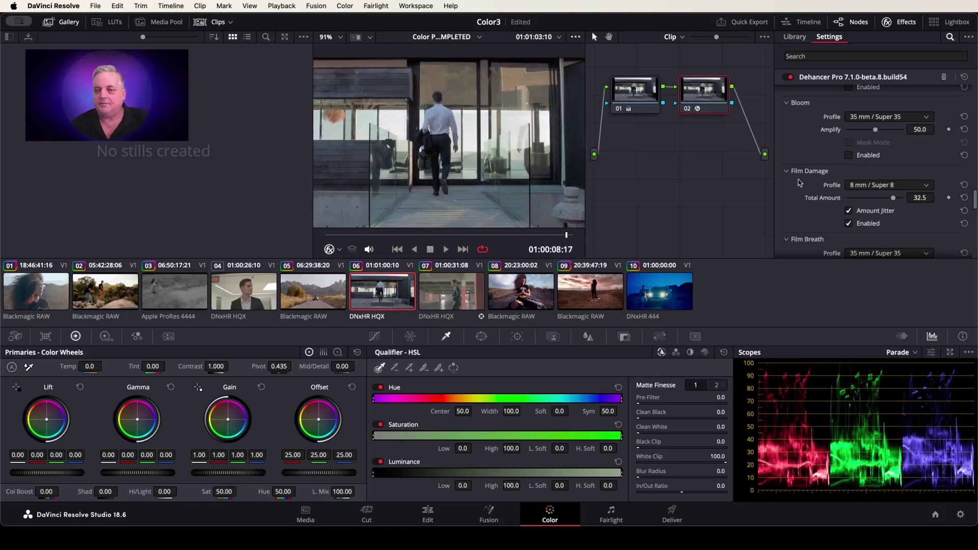
left_click(849, 224)
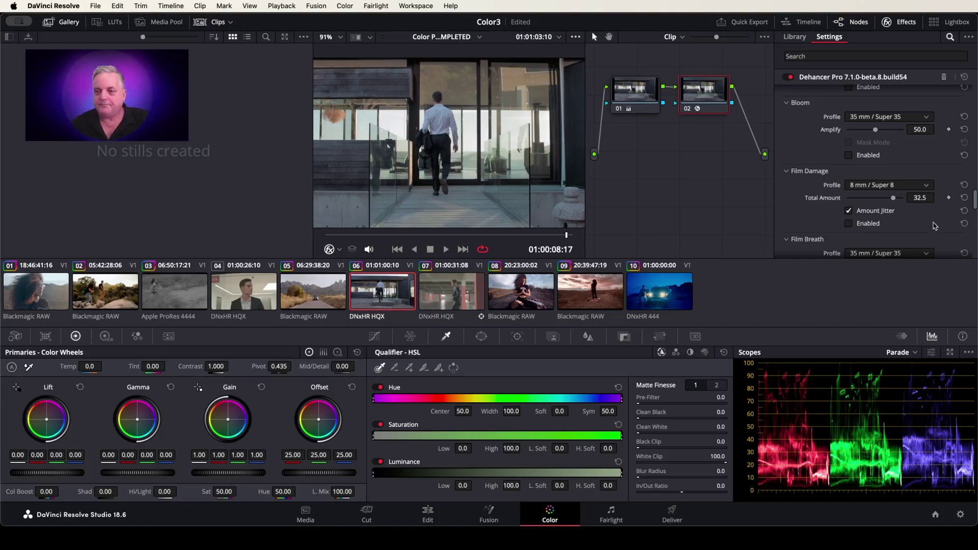
Step: Review the film format profiles available for the Film Breath stage
scroll(935, 225, "down", 5)
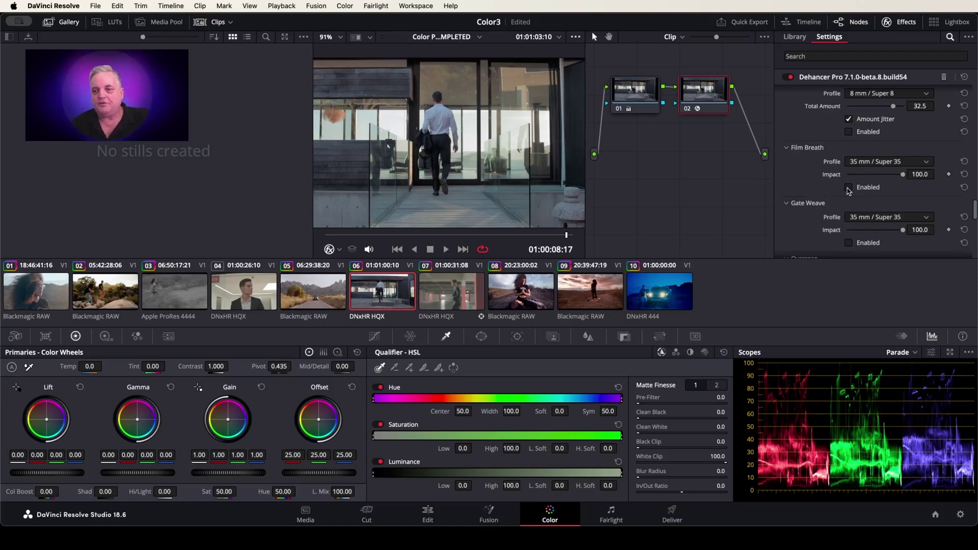
left_click(879, 163)
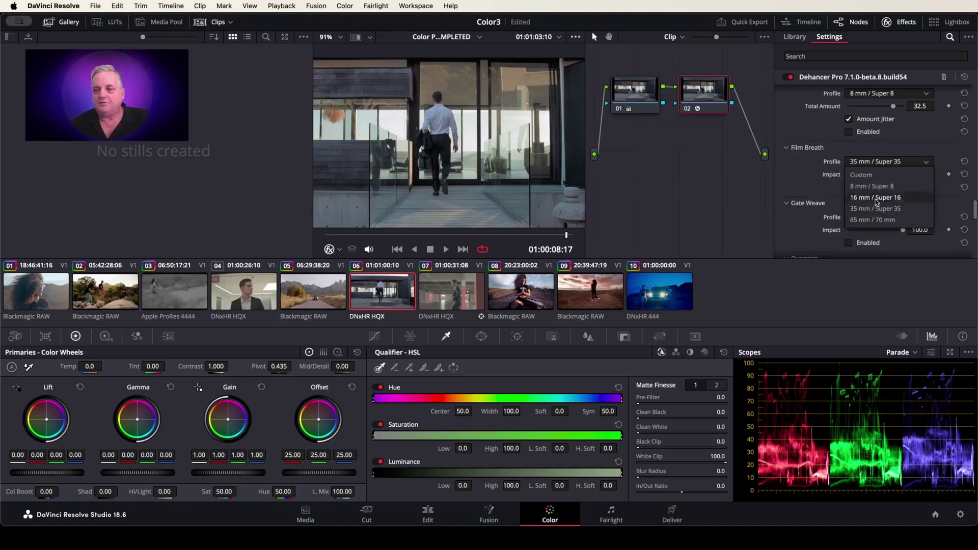
left_click(782, 184)
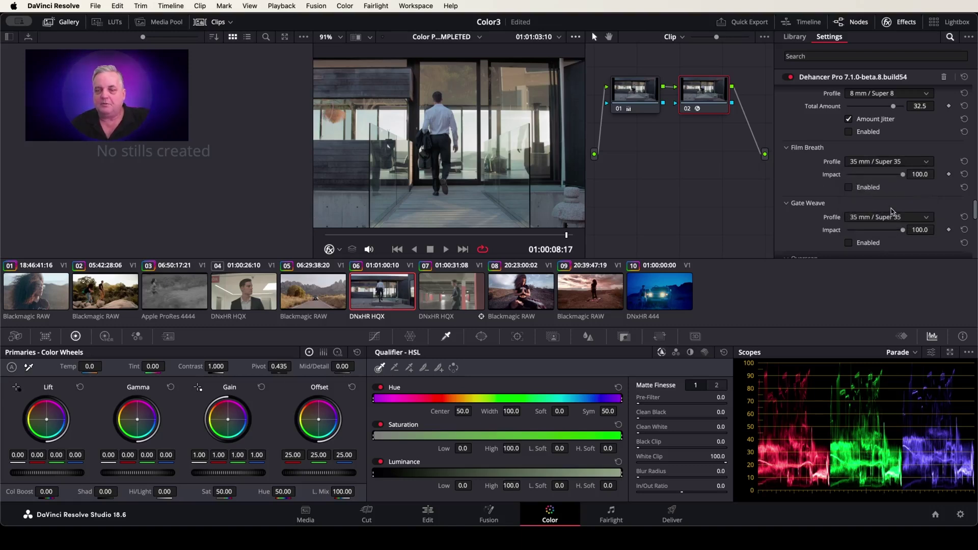
Step: Enable Gate Weave, set its profile to 8 mm / Super 8 and play the clip to preview the movement
scroll(893, 211, "down", 3)
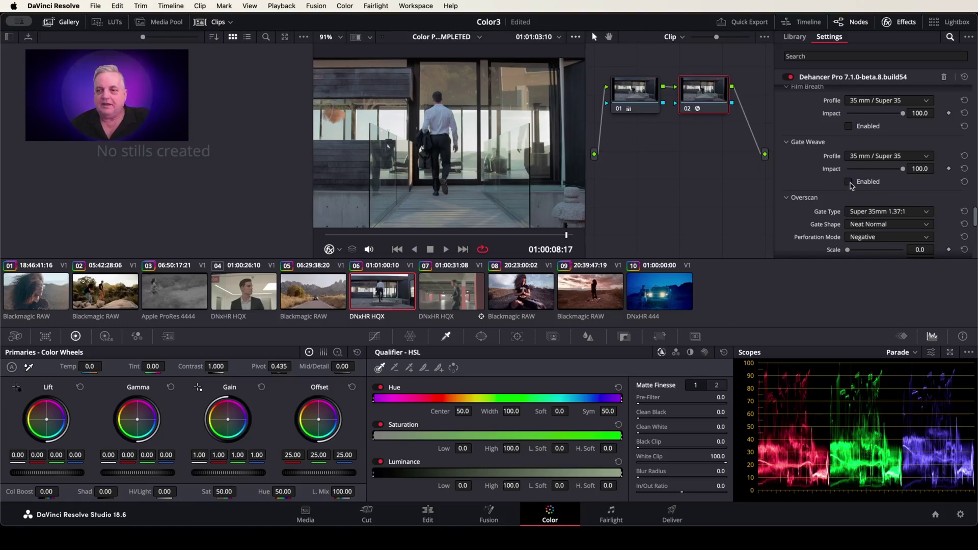
left_click(849, 182)
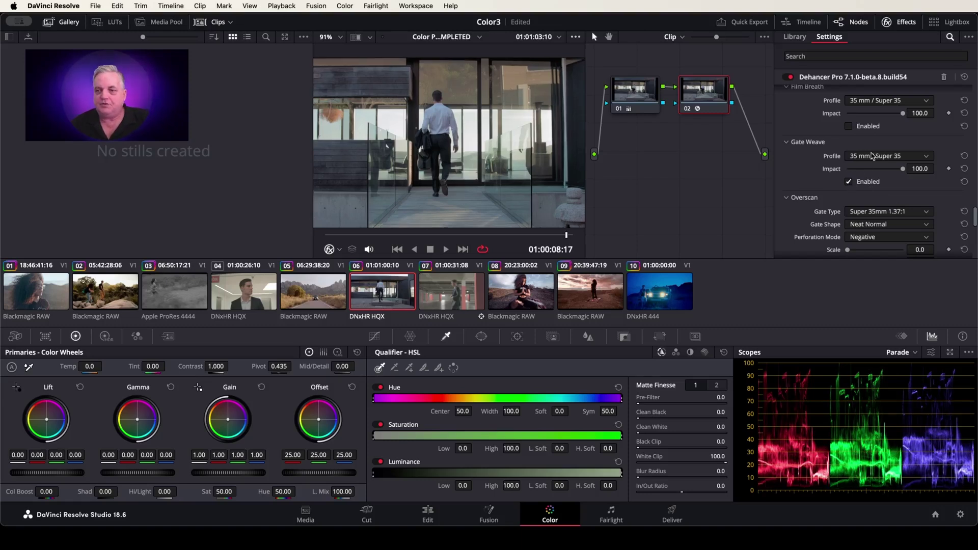
left_click(872, 156)
left_click(873, 181)
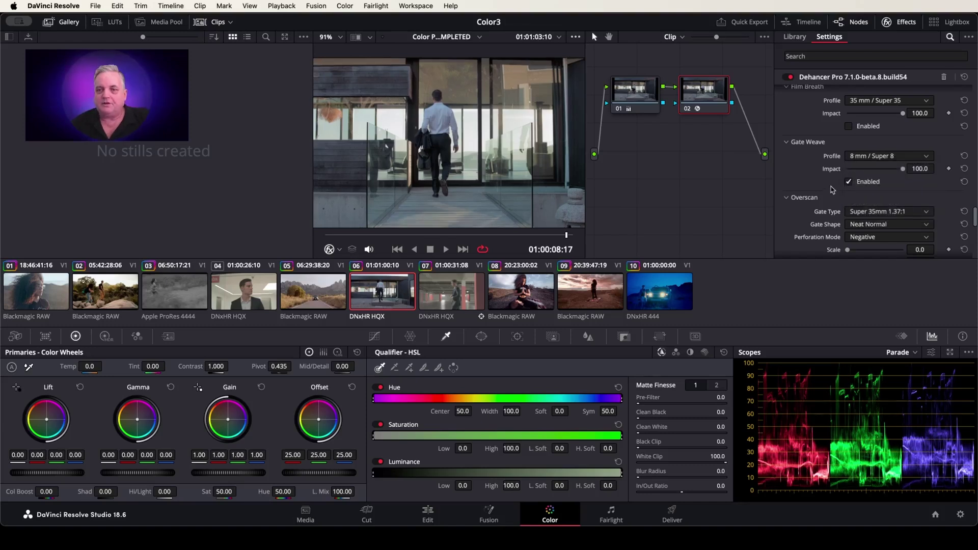
left_click(446, 249)
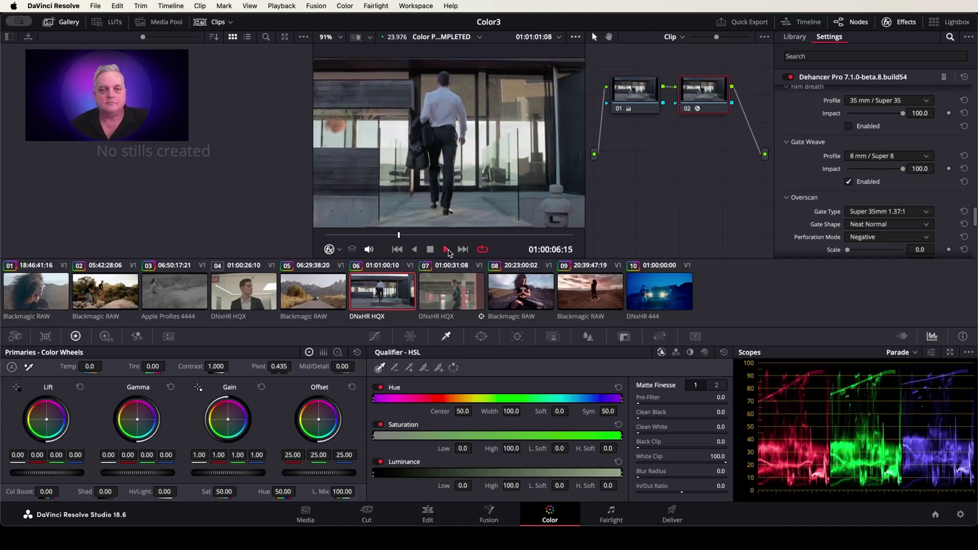
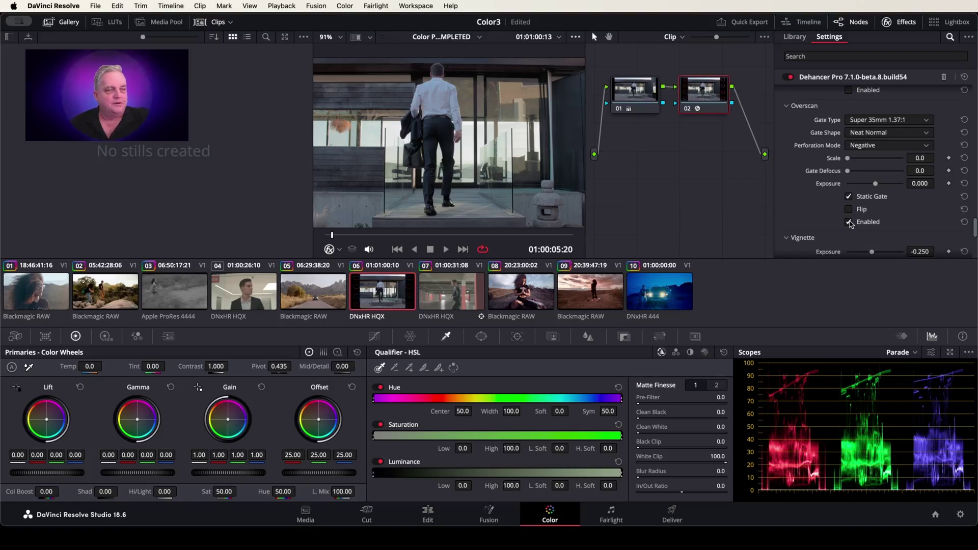
Step: Show the whole film frame in the viewer and set the Overscan Perforation Mode to Positive
scroll(398, 142, "down", 2)
scroll(398, 142, "down", 3)
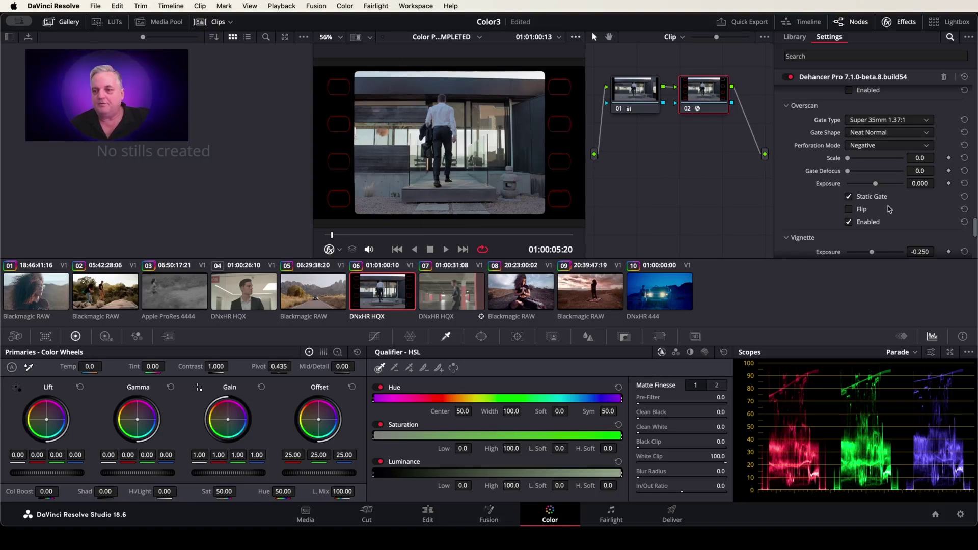
left_click(858, 147)
left_click(864, 176)
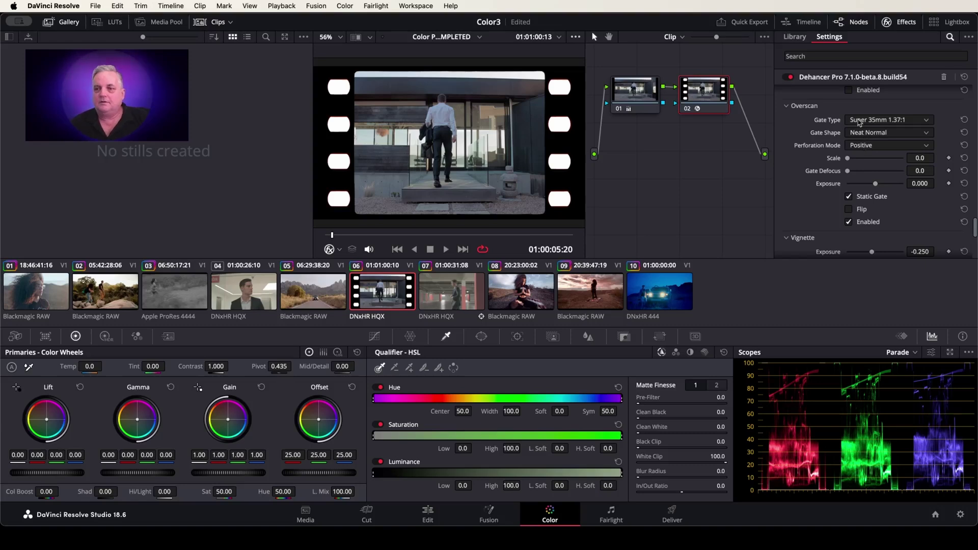
Step: Try the Super 8mm 1.33:1, Standard 16mm 1.37:1 and Ultra Panavision 65mm 2.76:1 Overscan gate types, playing the clip with the last one
left_click(862, 121)
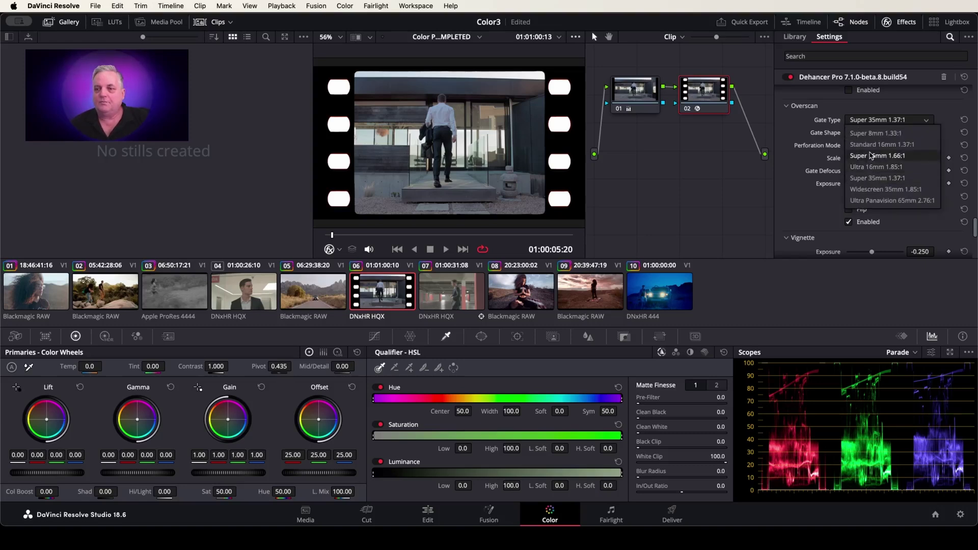
left_click(863, 134)
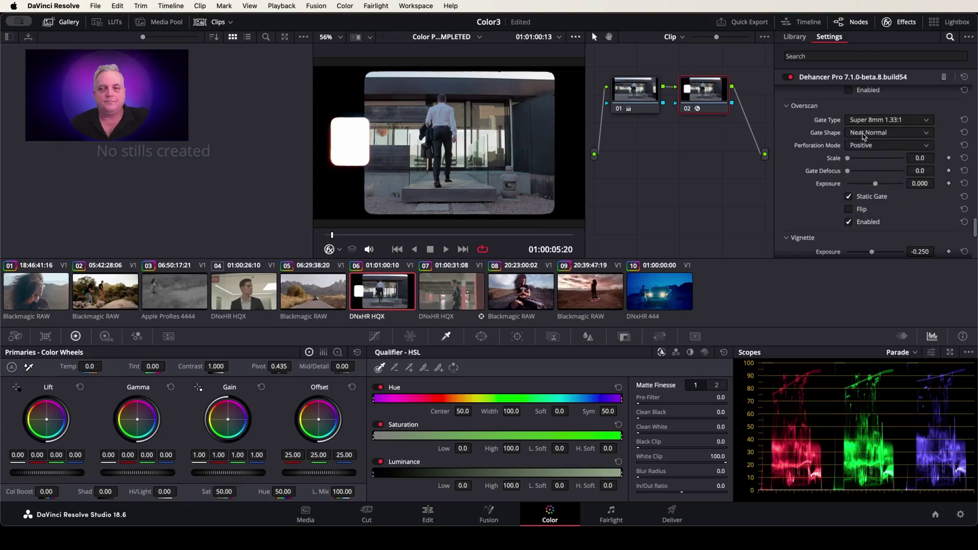
left_click(872, 121)
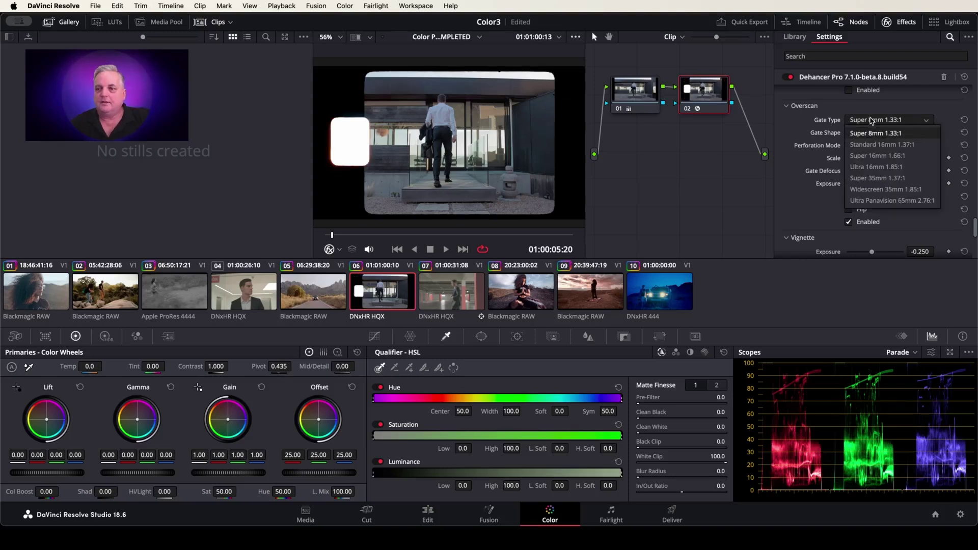
left_click(872, 144)
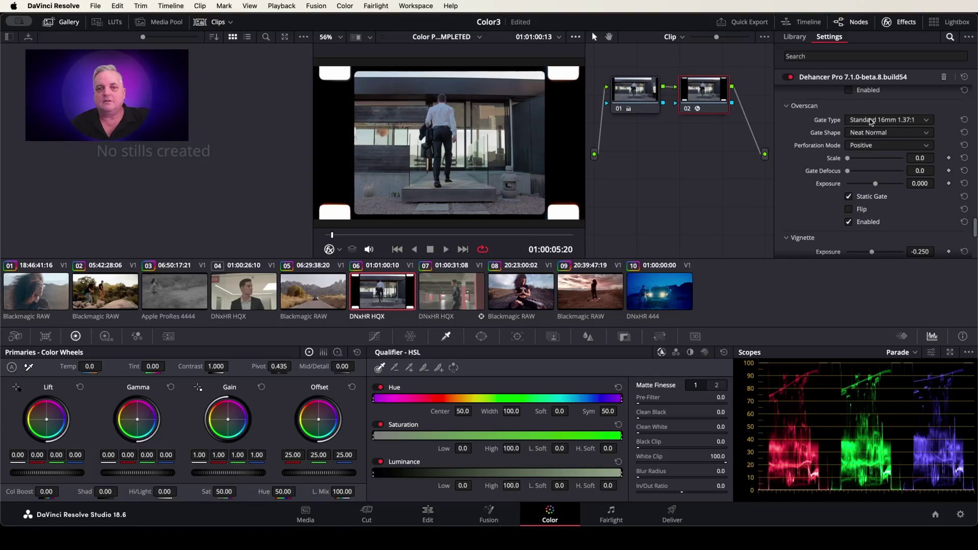
left_click(871, 122)
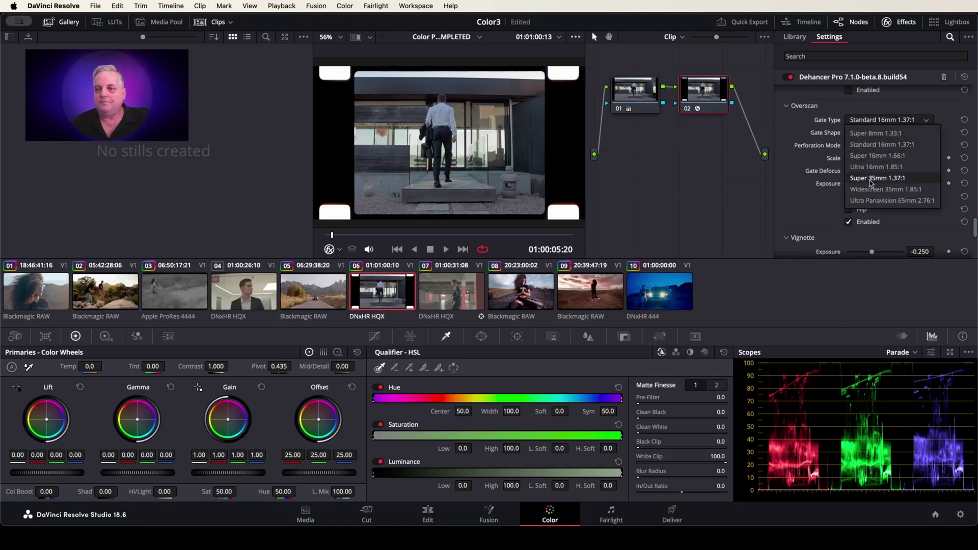
left_click(878, 201)
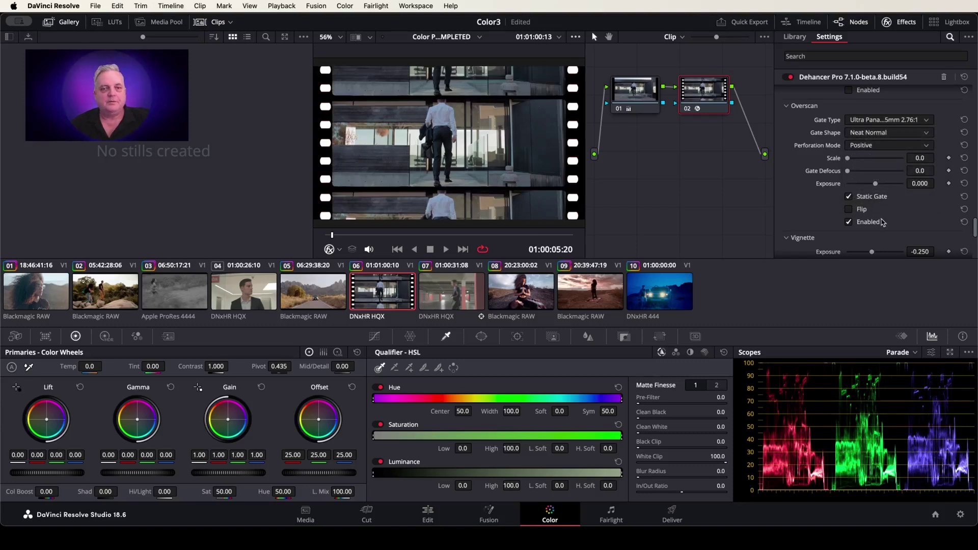
key("space")
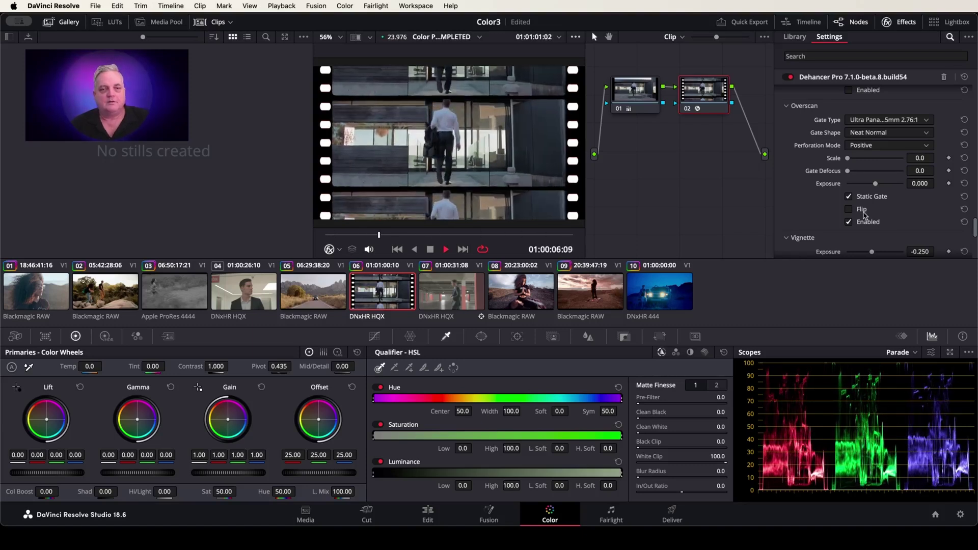
key("space")
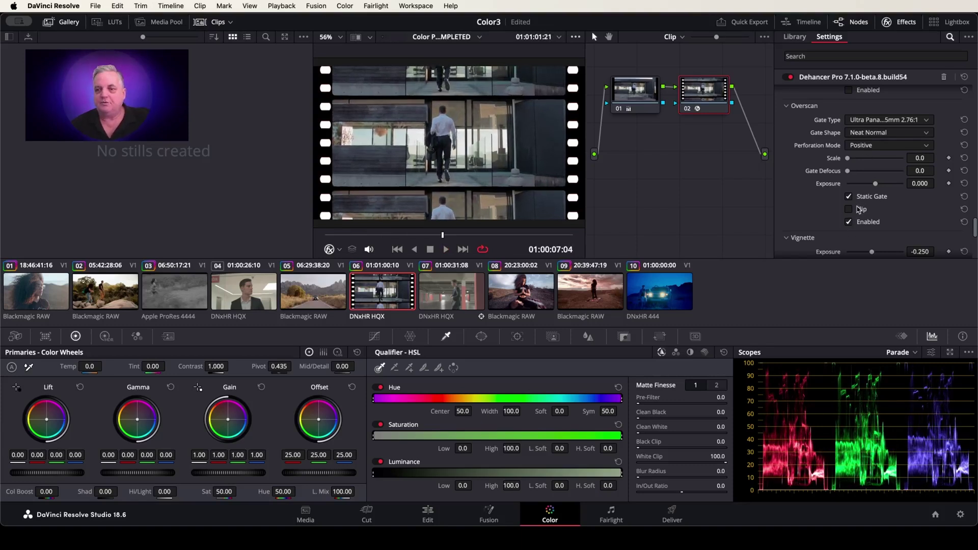
Step: Set the Overscan Perforation Mode to Negative, preview the clip and return the Gate Type to Super 35mm 1.37:1
left_click(875, 144)
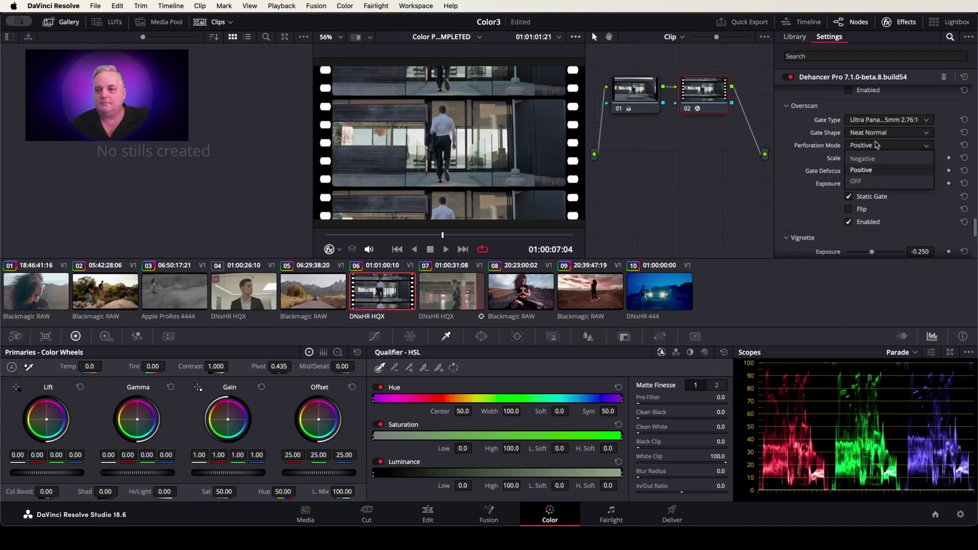
left_click(871, 159)
key("space")
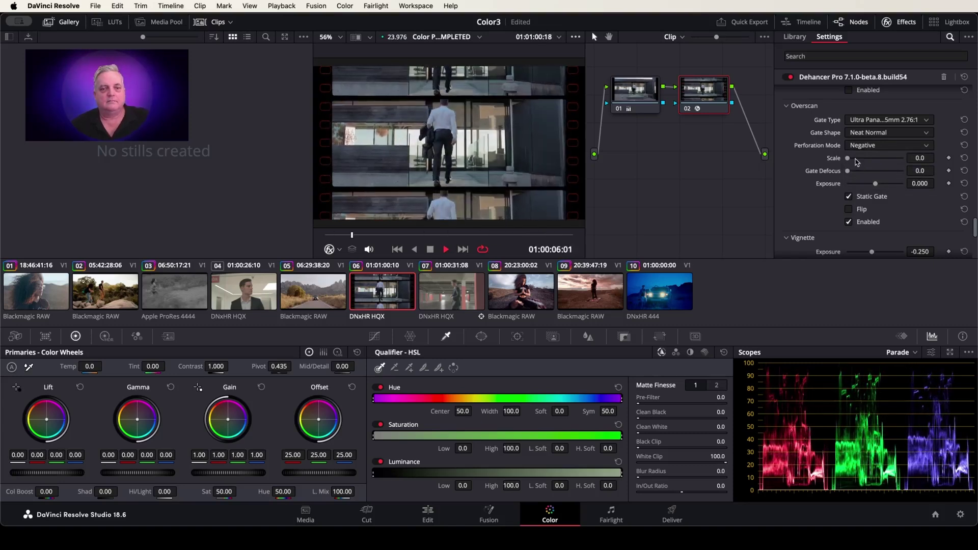
key("space")
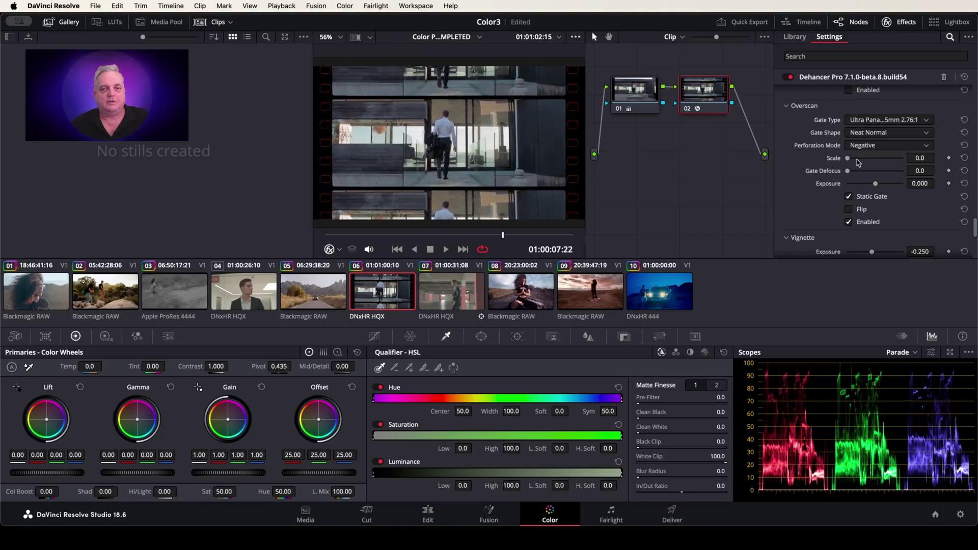
left_click(864, 122)
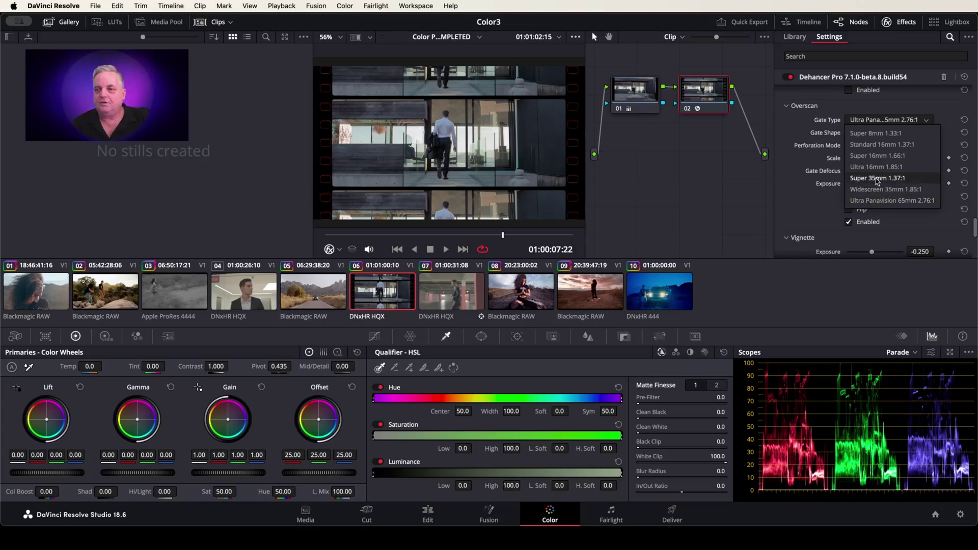
left_click(877, 178)
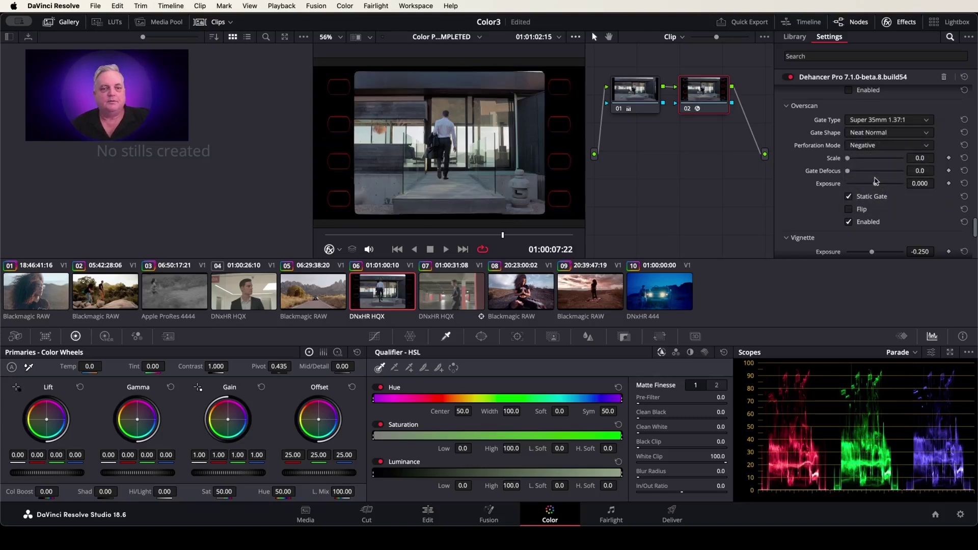
Step: Preview the clip with the negative perforations, raise the Overscan Exposure to about 0.936, and turn Overscan off
key("space")
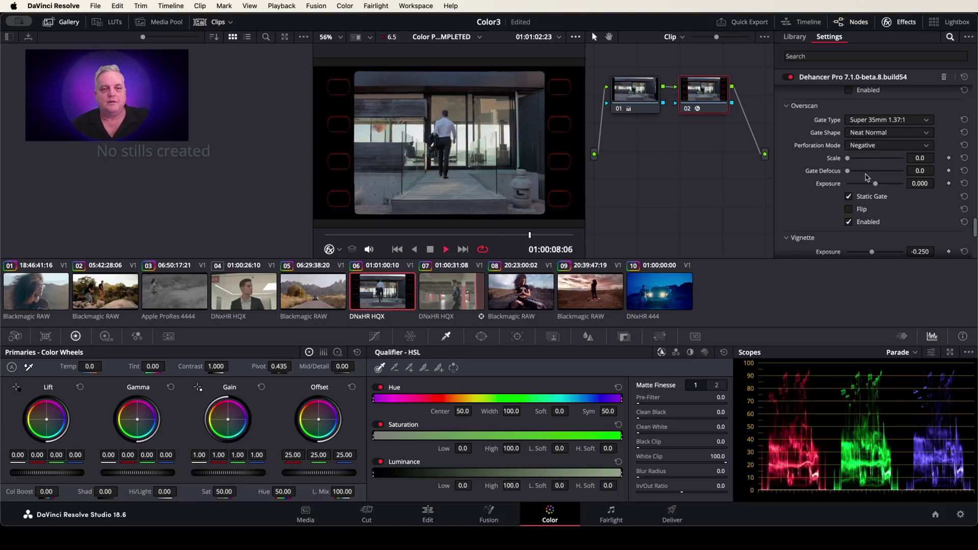
key("space")
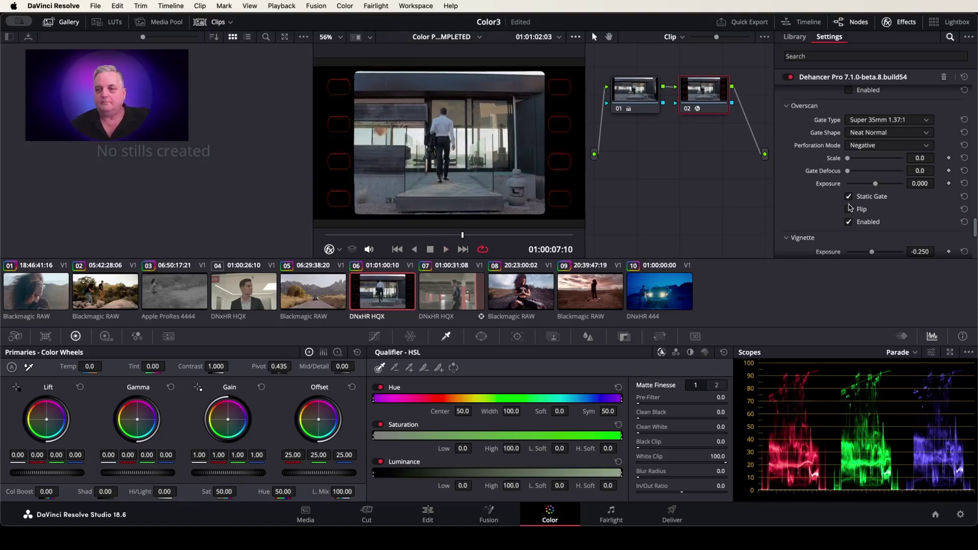
mouse_move(875, 185)
left_mouse_down()
mouse_move(866, 185)
mouse_move(898, 190)
mouse_move(889, 191)
left_mouse_up()
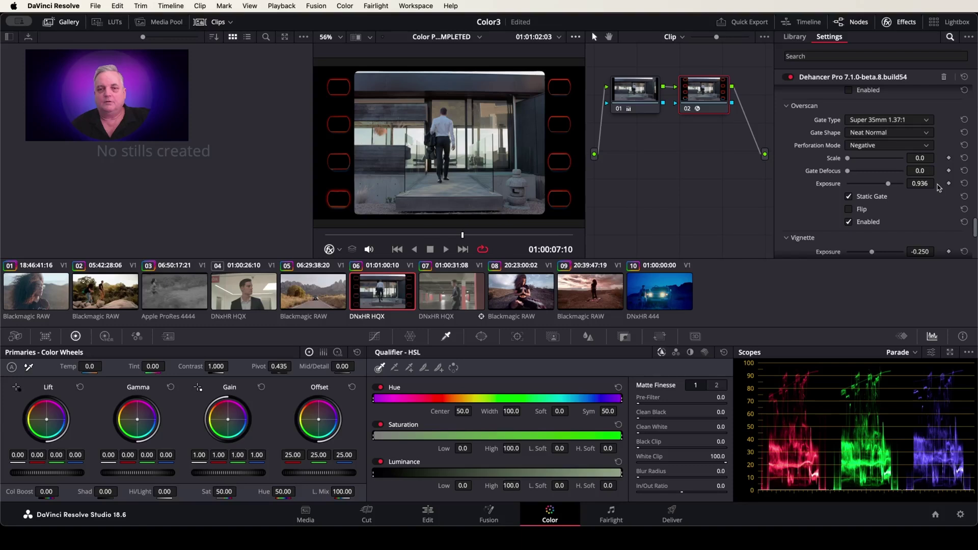
left_click(848, 222)
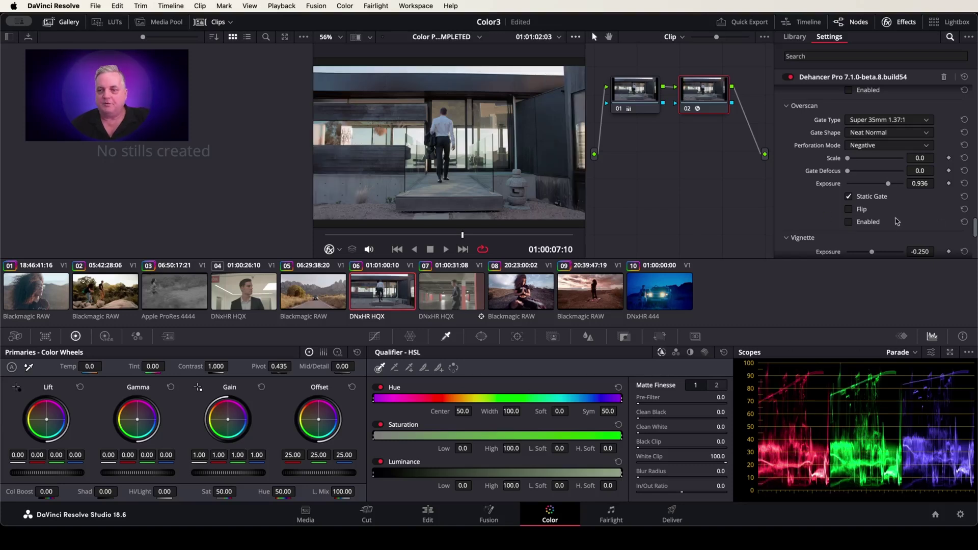
Step: Enable the Vignette, try it with Feather about 30.3 and Exposure about -1.522, and disable it again
scroll(901, 230, "down", 4)
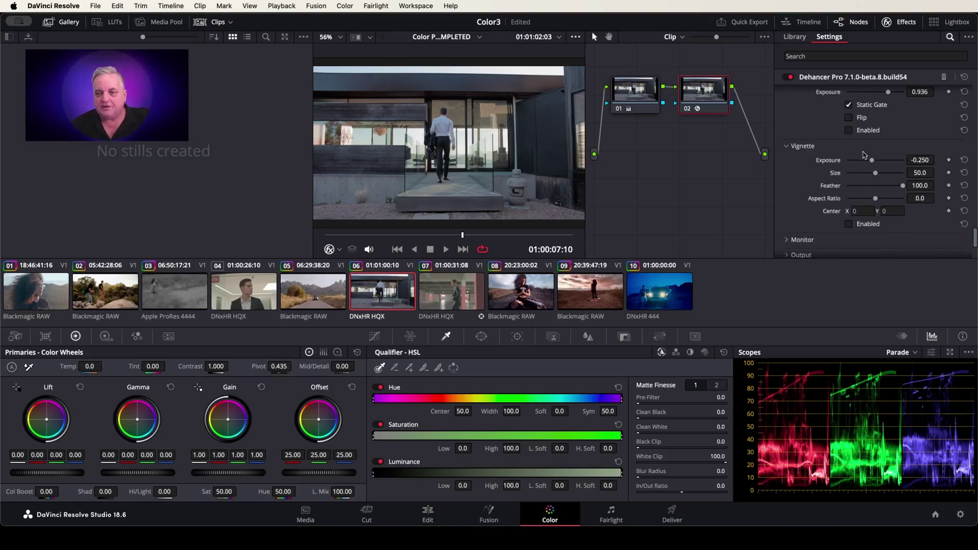
left_click(848, 224)
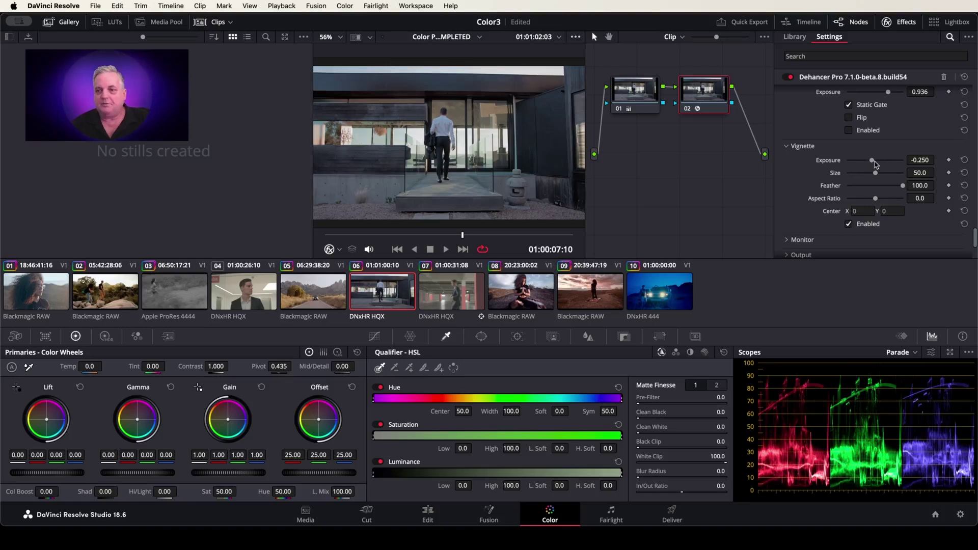
left_click_drag(905, 188, 854, 161)
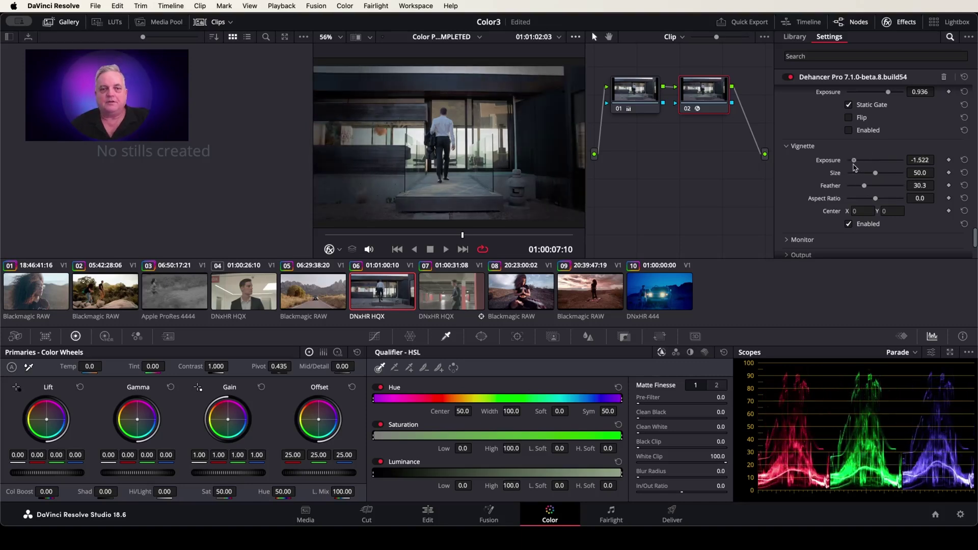
left_click(849, 224)
Step: Examine the Monitor, Output and LUT Generator settings of Dehancer Pro, collapsing each section after viewing it
scroll(847, 244, "down", 4)
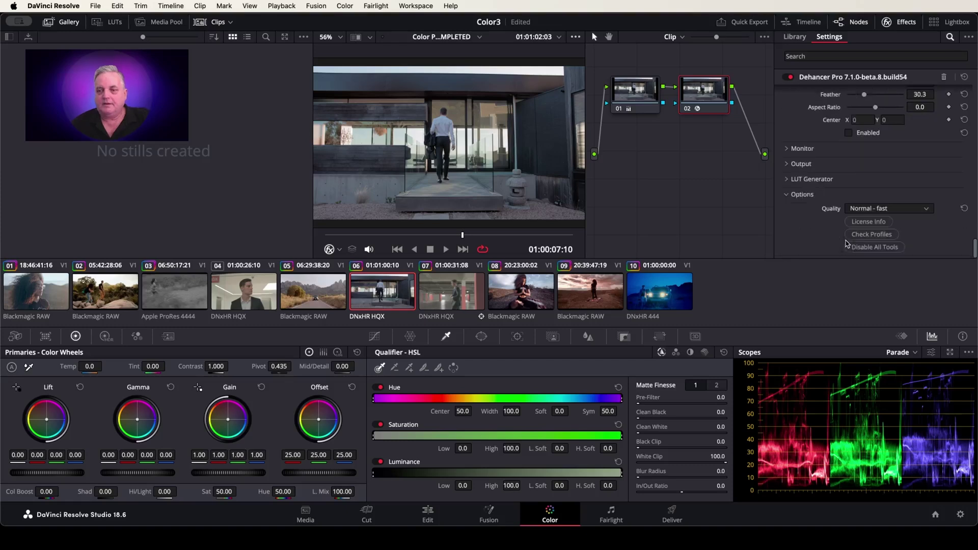
left_click(788, 149)
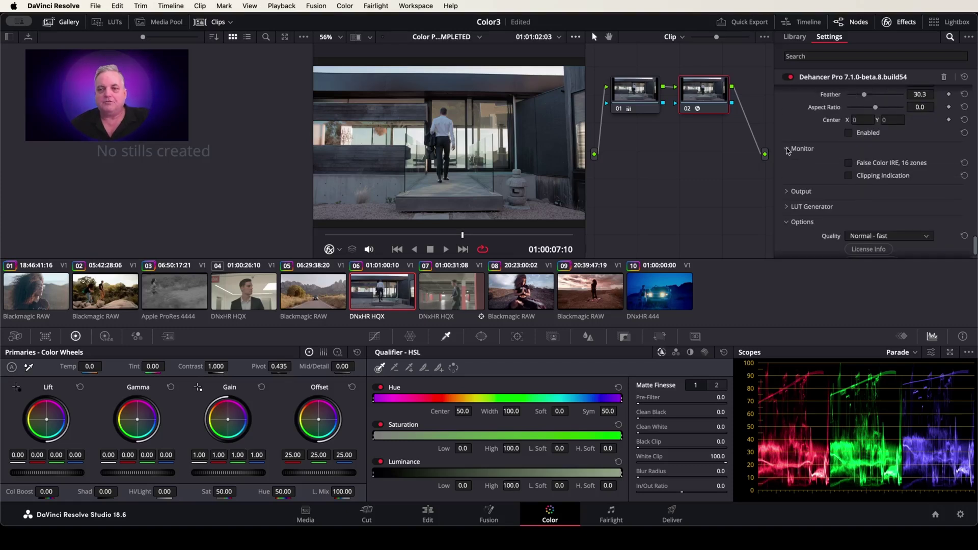
left_click(787, 149)
left_click(789, 165)
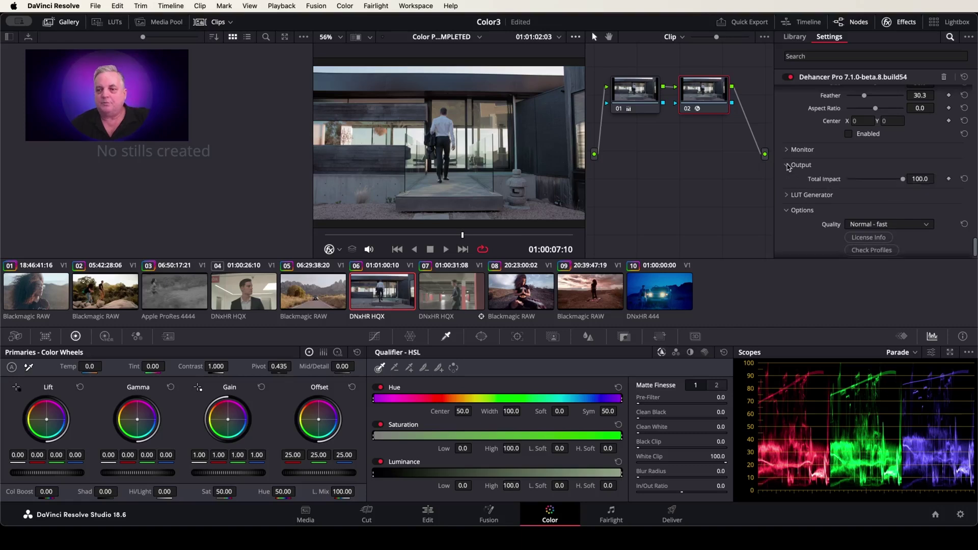
left_click(789, 166)
left_click(789, 181)
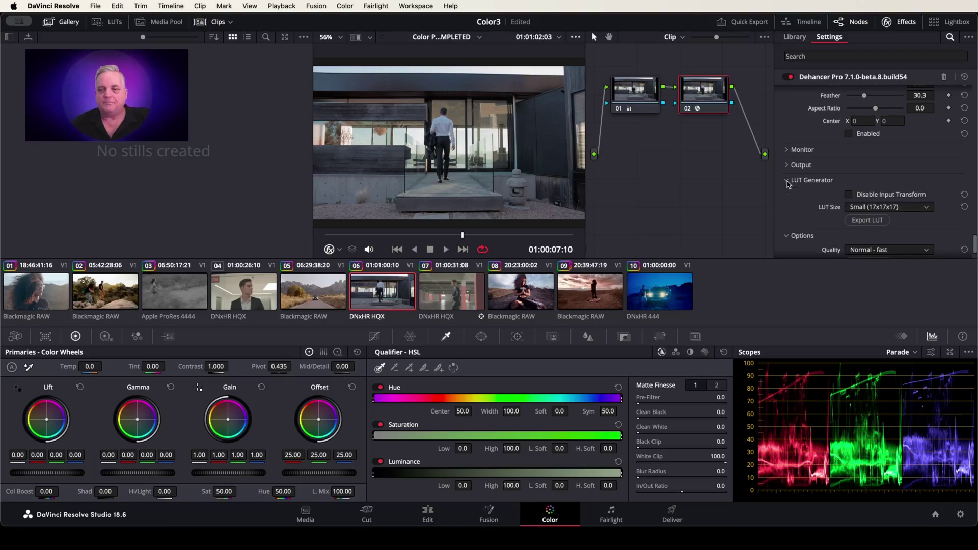
left_click(787, 182)
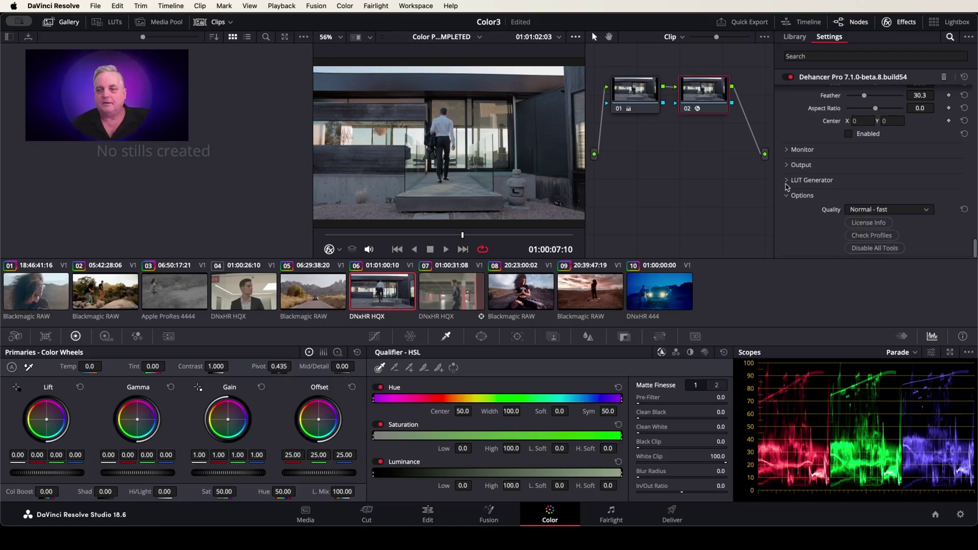